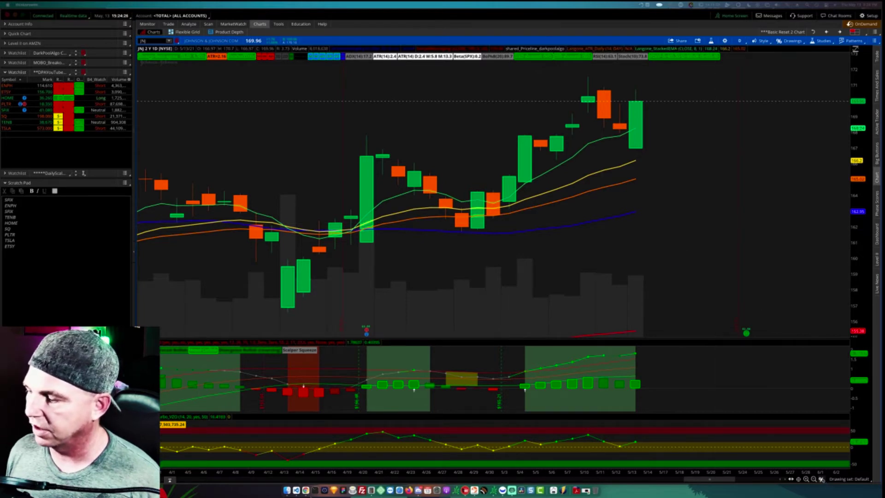
- Open the drawing tools palette and detach it onto the JNJ daily chart, back in selection mode
{"action": "left_click", "coordinate": [821, 479]}
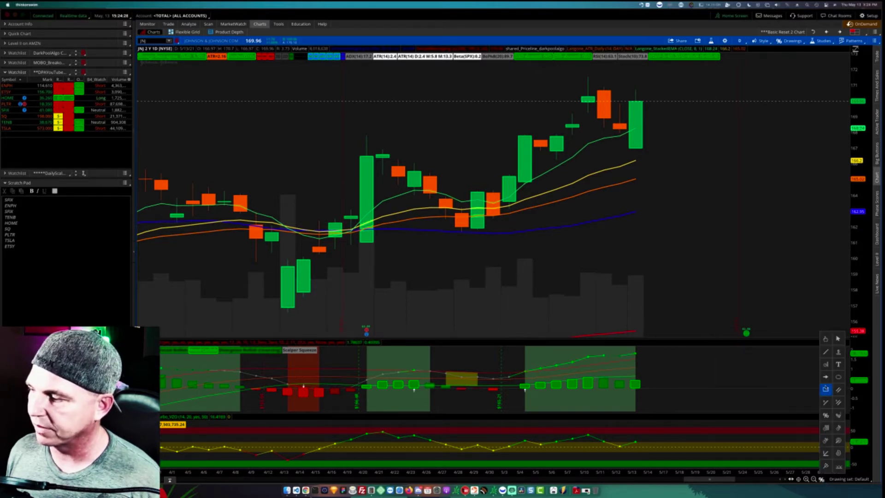
{"action": "left_click", "coordinate": [838, 403]}
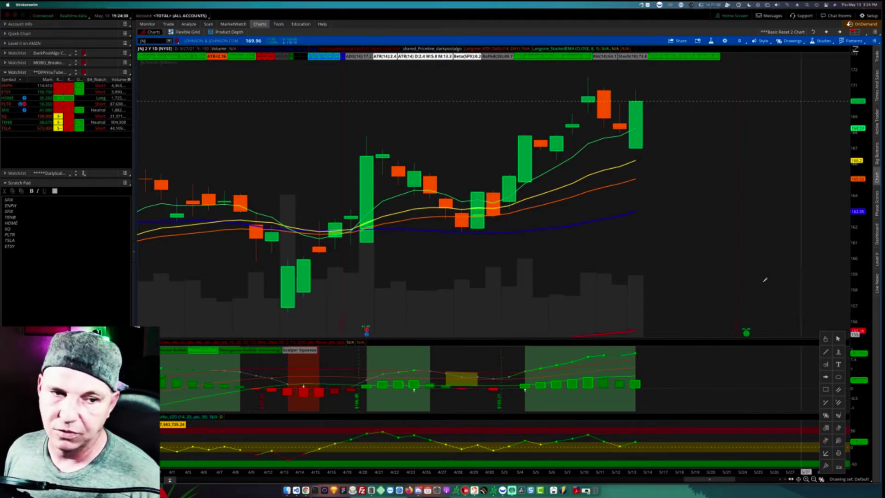
{"action": "left_click", "coordinate": [685, 176]}
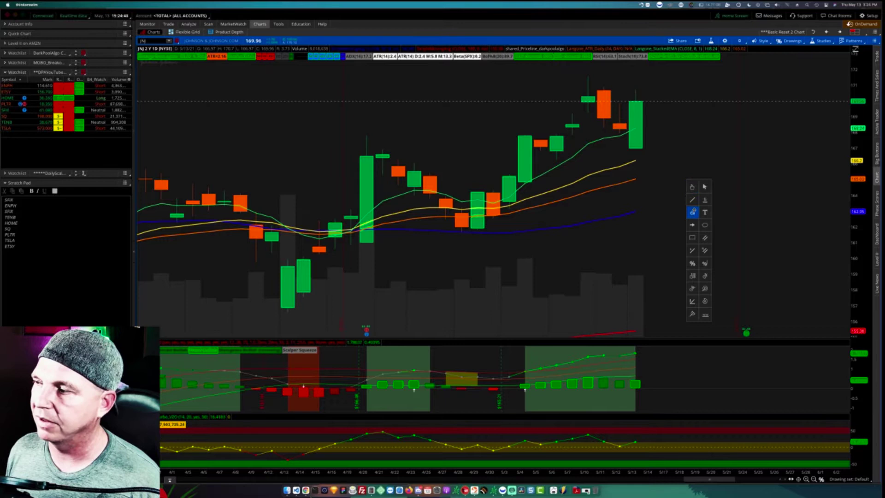
{"action": "left_click", "coordinate": [704, 186]}
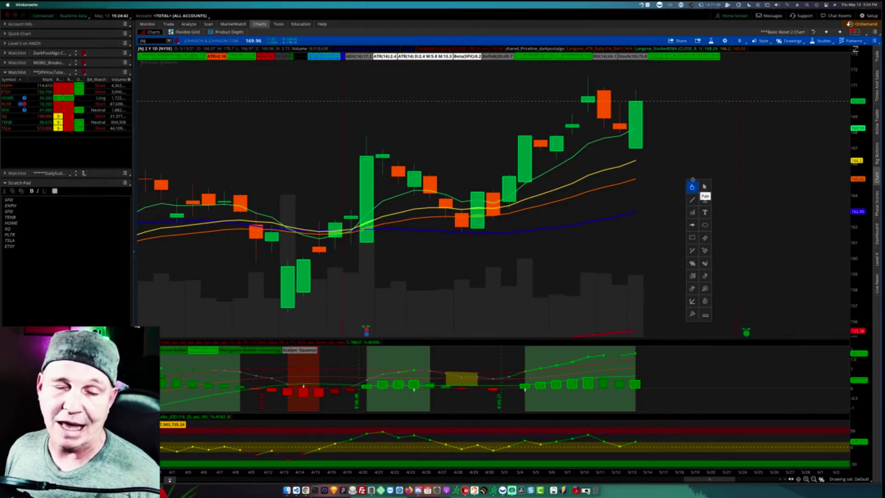
{"action": "mouse_move", "coordinate": [667, 126]}
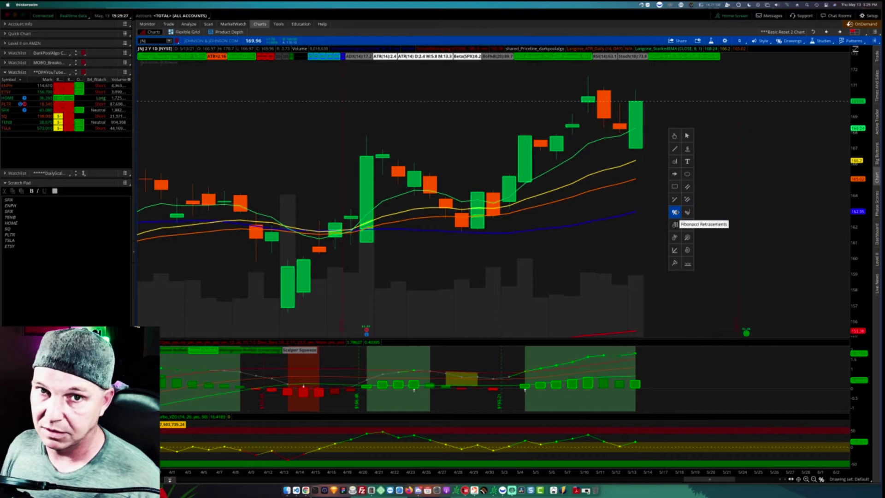
- Autozoom to the full two-year history, then zoom into the last few months
{"action": "left_click", "coordinate": [674, 212]}
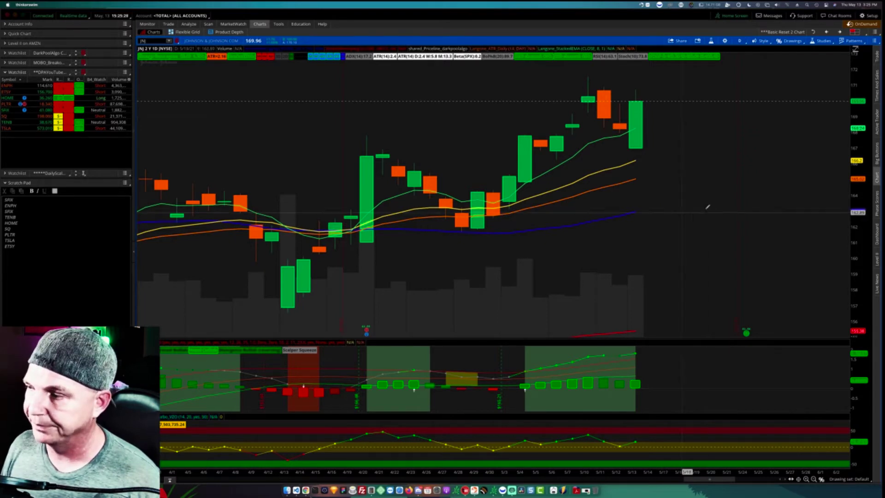
{"action": "right_click", "coordinate": [422, 138]}
{"action": "left_click", "coordinate": [460, 143]}
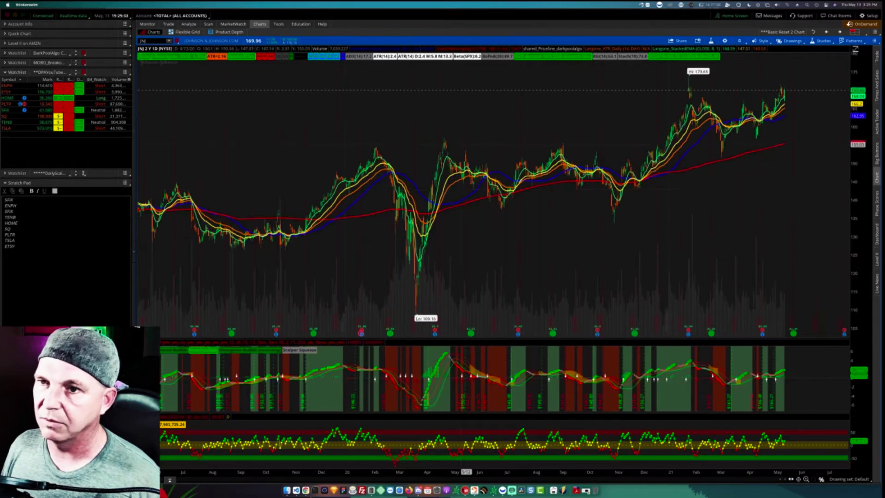
{"action": "left_click_drag", "start_coordinate": [658, 108], "coordinate": [846, 122]}
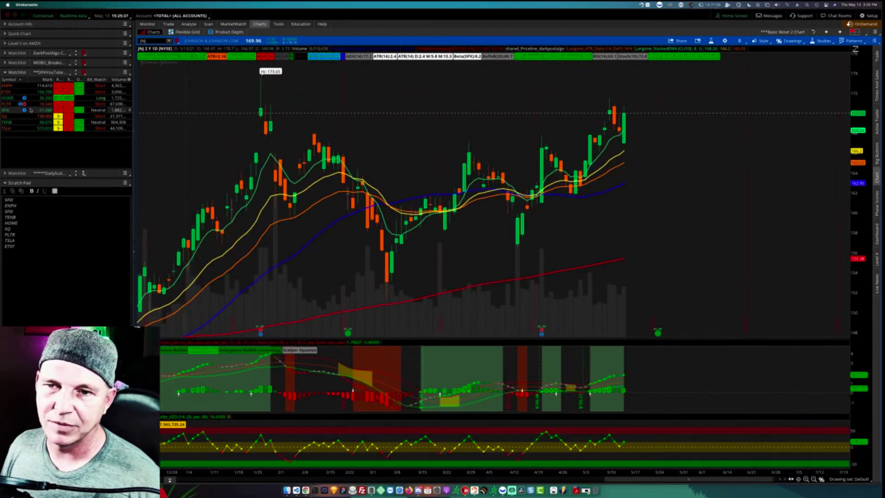
- Browse HOME, TSLA, SQ, SFIX, PLTR, HOME and ETSY from the watchlist
{"action": "left_click", "coordinate": [7, 98]}
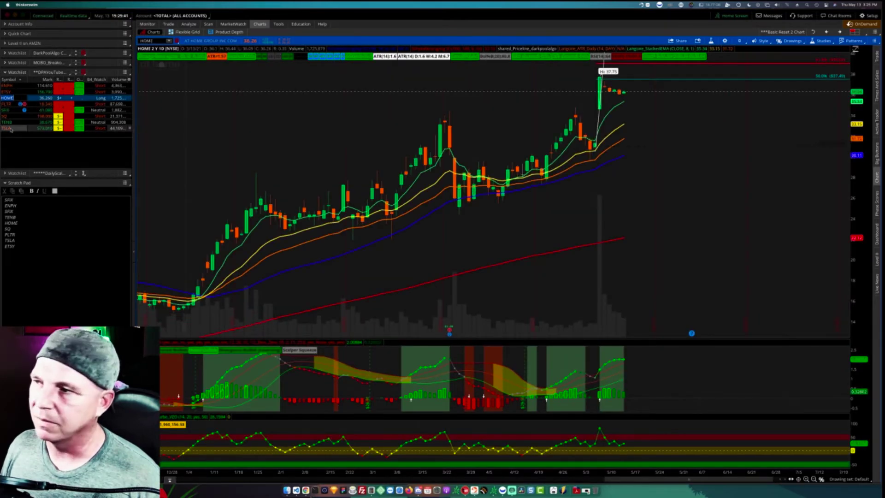
{"action": "left_click", "coordinate": [7, 129]}
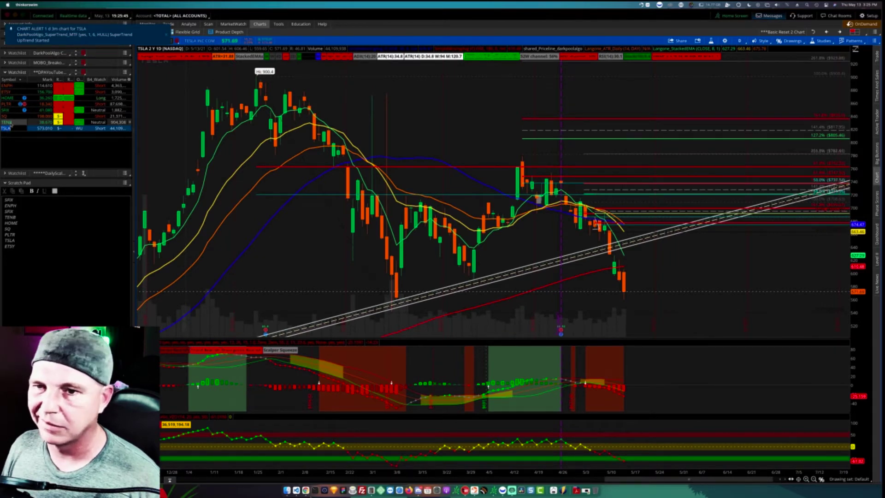
{"action": "left_click", "coordinate": [9, 116]}
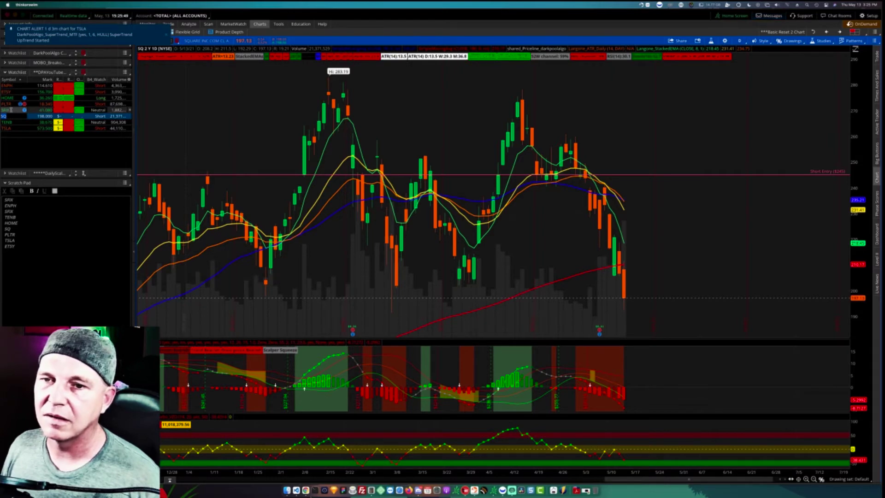
{"action": "left_click", "coordinate": [11, 110]}
{"action": "left_click", "coordinate": [13, 104]}
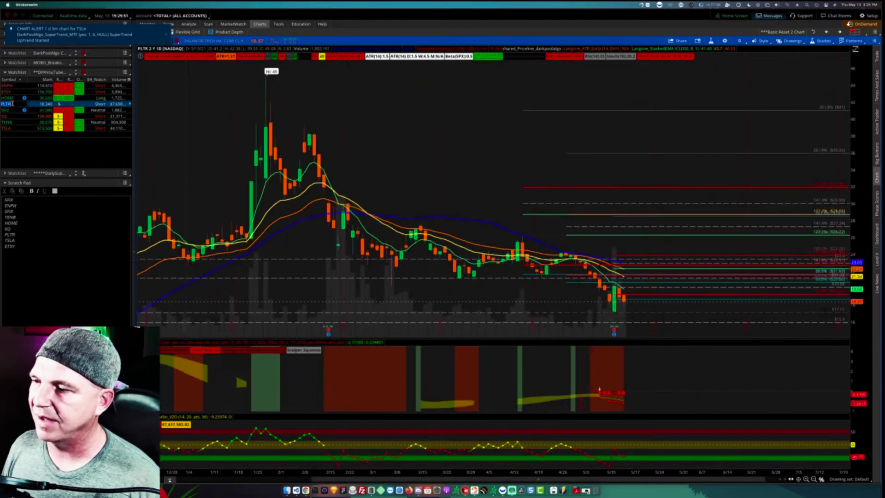
{"action": "left_click", "coordinate": [16, 99]}
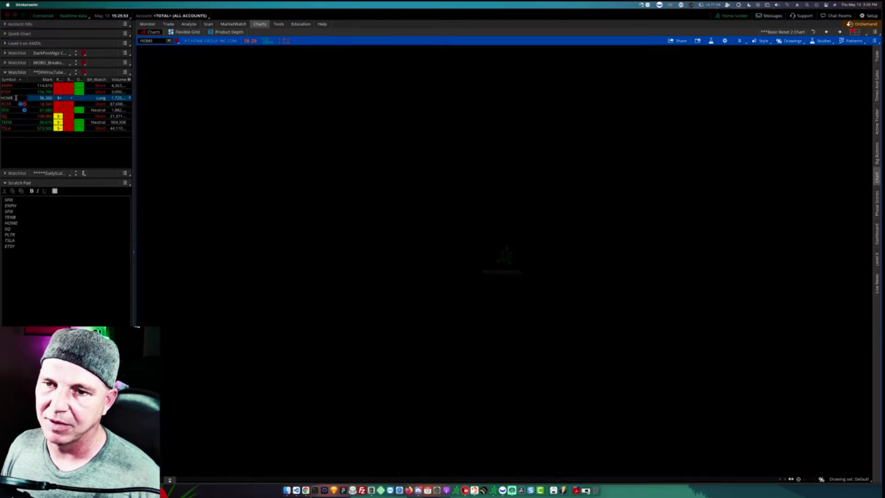
{"action": "left_click", "coordinate": [16, 91]}
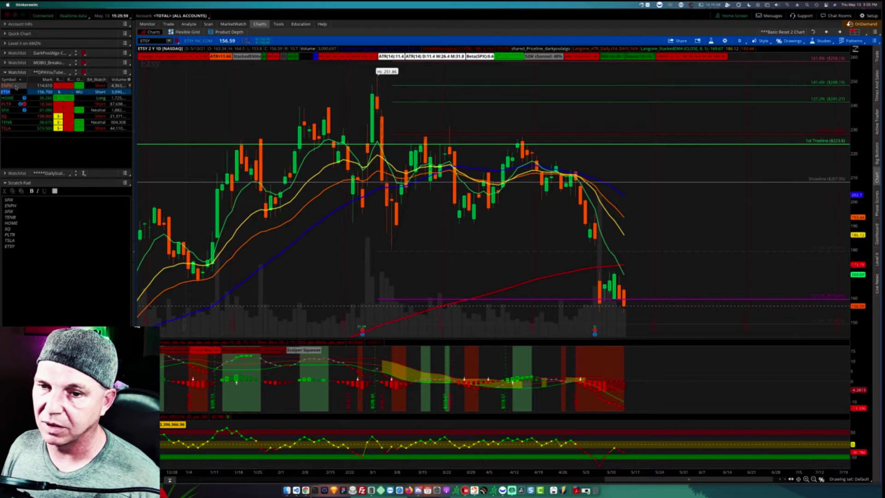
- Load the /ES E-mini S&P 500 futures daily chart from the symbol box
{"action": "left_click", "coordinate": [154, 42]}
{"action": "type", "text": "/ES"}
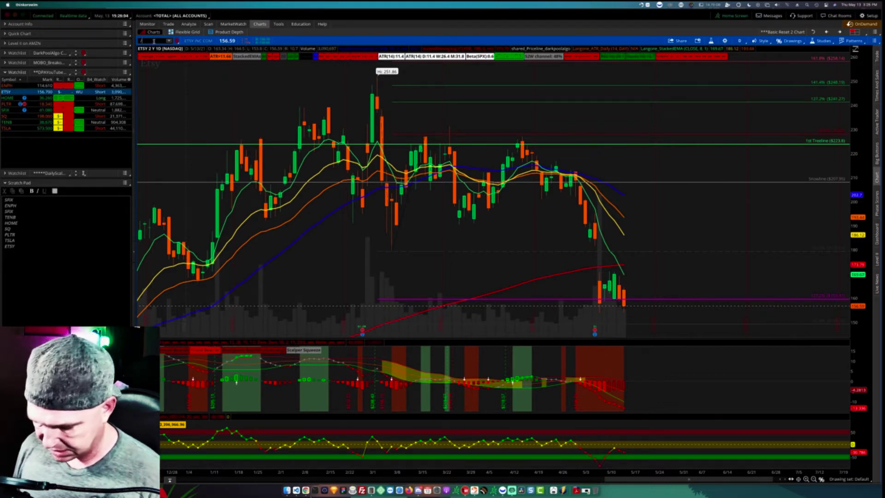
{"action": "key", "text": "Return"}
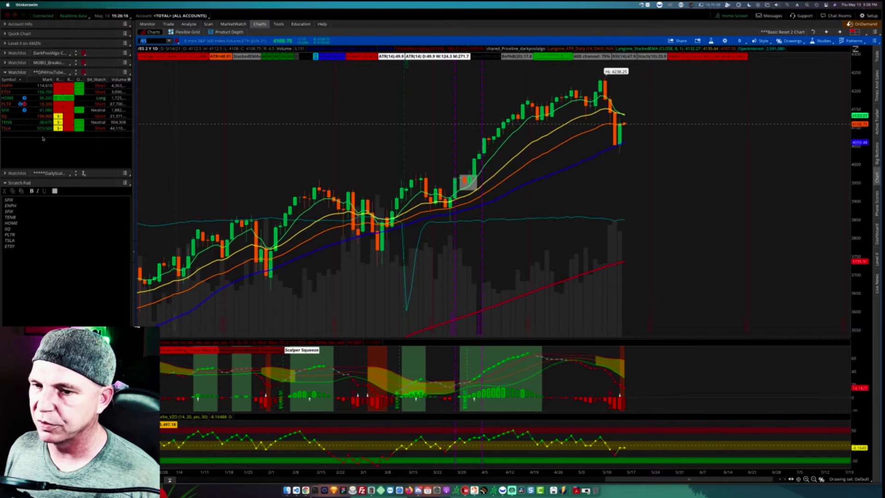
{"action": "scroll", "coordinate": [314, 149], "scroll_direction": "down", "scroll_amount": 3}
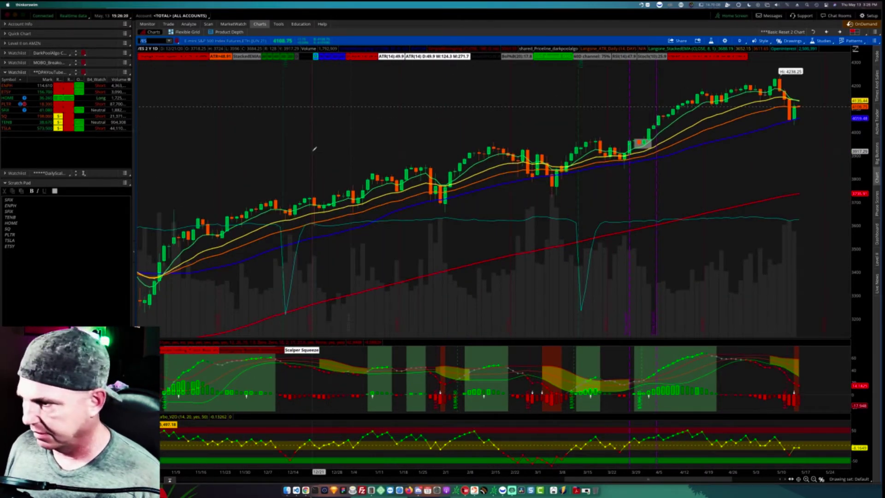
- Remove the OpenInterest study from the chart
{"action": "right_click", "coordinate": [520, 219]}
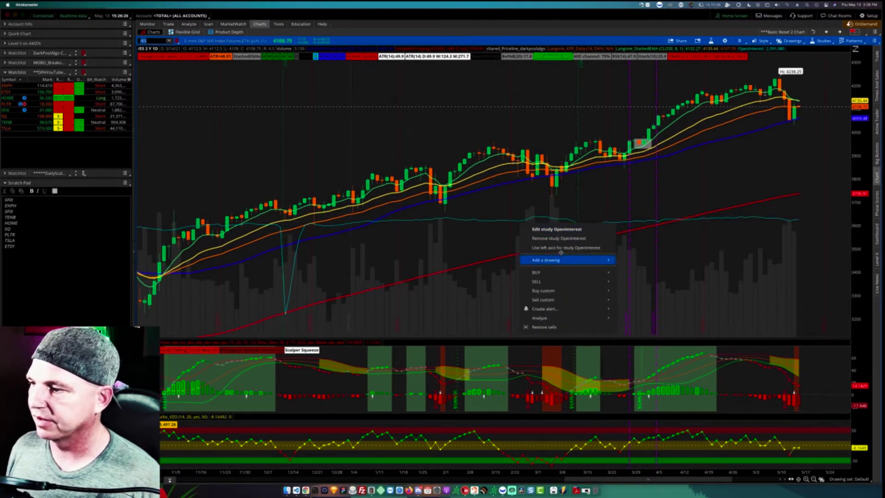
{"action": "left_click", "coordinate": [561, 239]}
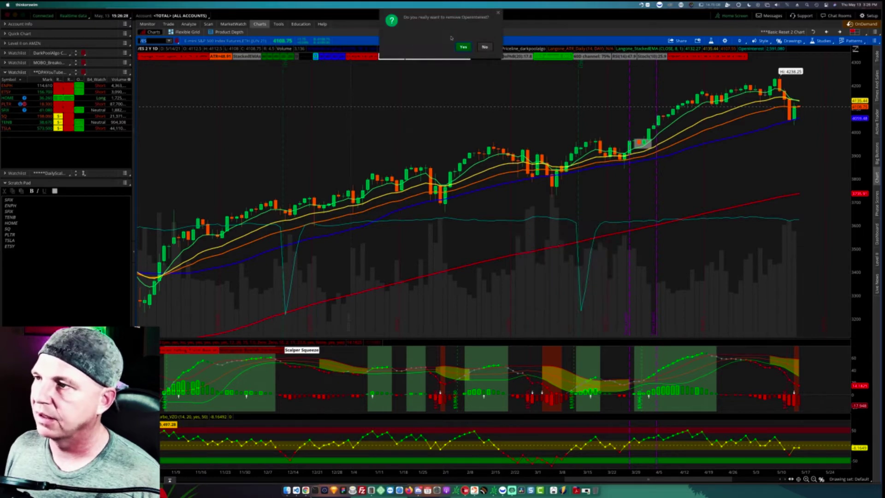
{"action": "left_click", "coordinate": [464, 47]}
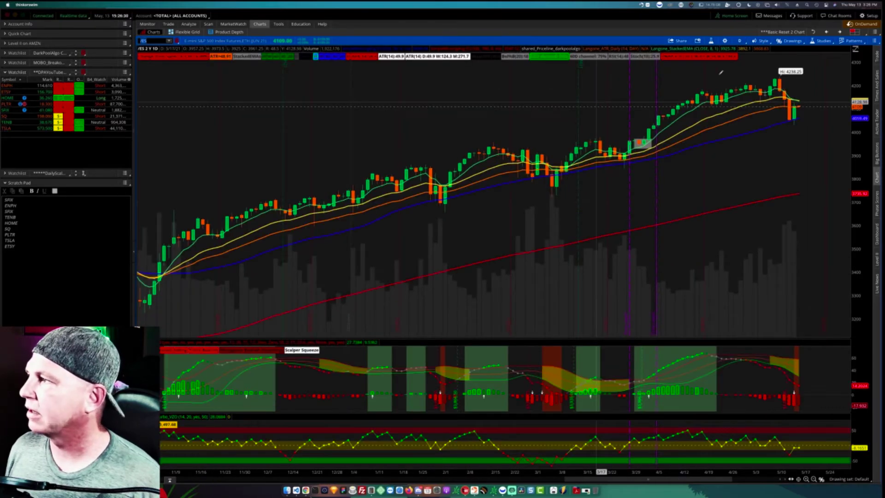
- Overwrite the saved grid layout under its existing name
{"action": "left_click", "coordinate": [855, 32]}
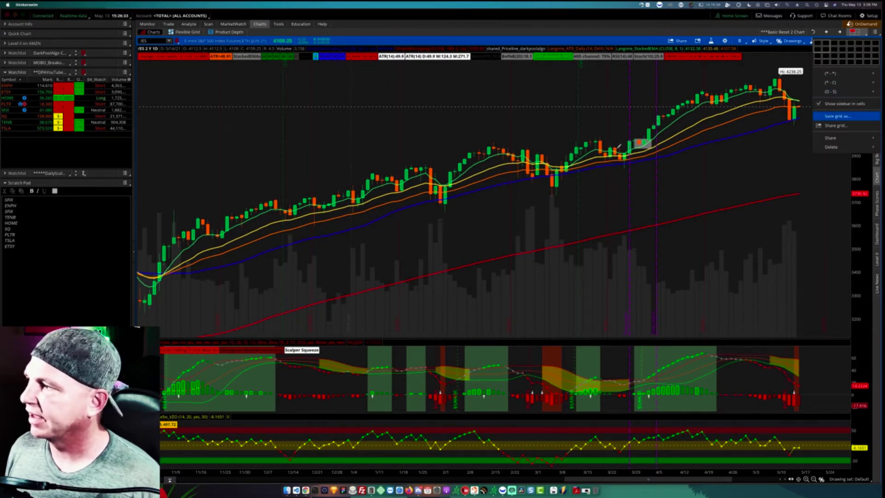
{"action": "left_click", "coordinate": [835, 116]}
{"action": "left_click", "coordinate": [495, 271]}
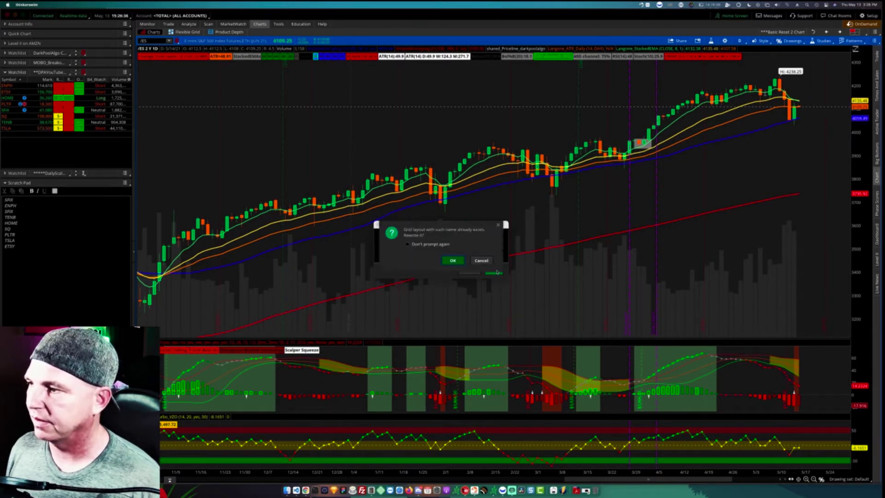
{"action": "left_click", "coordinate": [452, 261]}
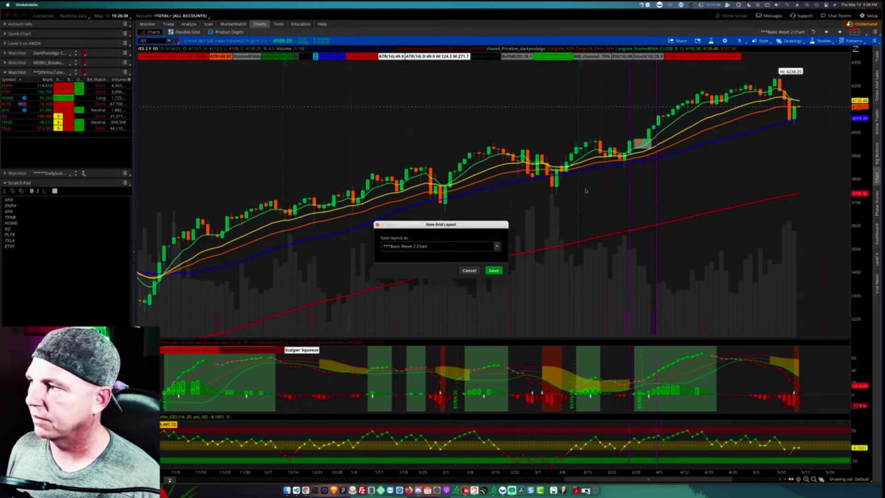
- Clear all drawings and zoom the chart to early February through late April 2021
{"action": "right_click", "coordinate": [604, 103]}
{"action": "left_click", "coordinate": [645, 173]}
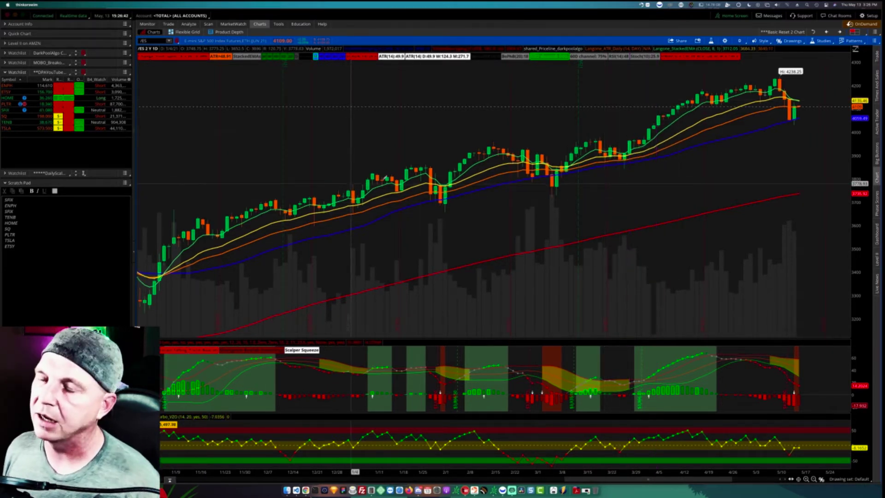
{"action": "left_click_drag", "start_coordinate": [334, 138], "coordinate": [643, 138]}
{"action": "scroll", "coordinate": [623, 171], "scroll_direction": "down", "scroll_amount": 5}
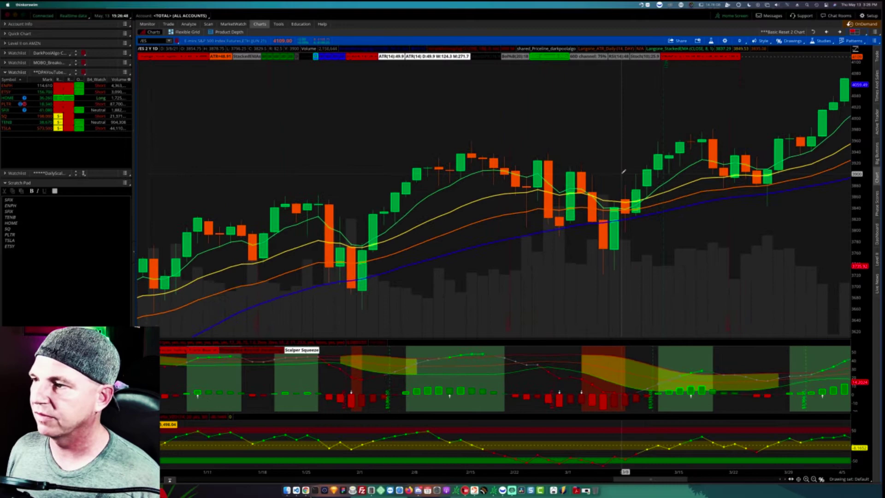
{"action": "scroll", "coordinate": [556, 173], "scroll_direction": "up", "scroll_amount": 3}
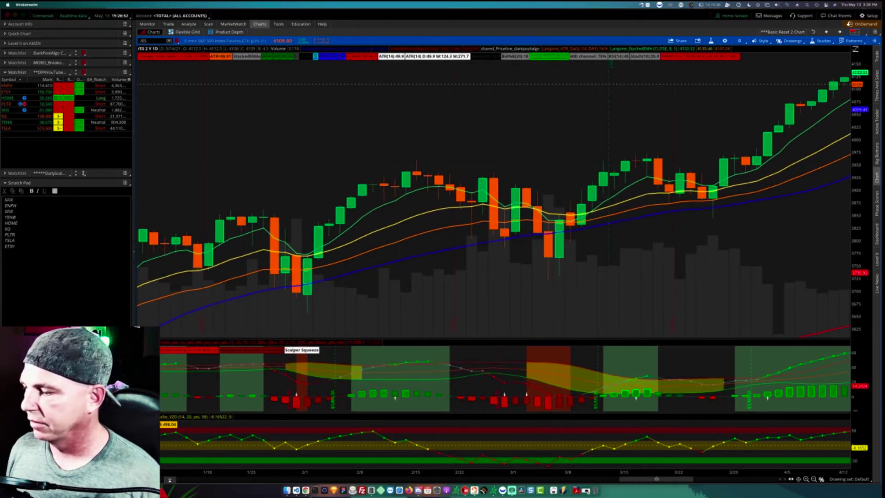
{"action": "scroll", "coordinate": [657, 479], "scroll_direction": "down", "scroll_amount": 5}
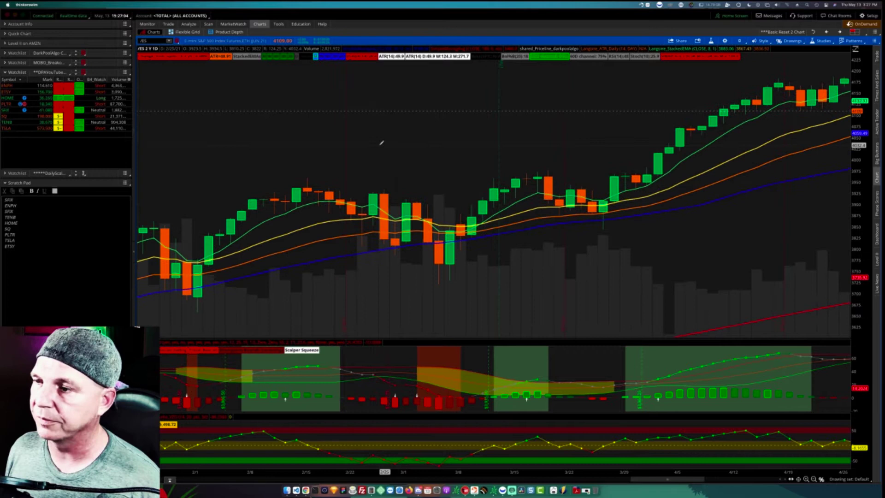
- Draw a Fibonacci retracement from the mid-February high to the 3/4 low
{"action": "middle_click", "coordinate": [378, 144]}
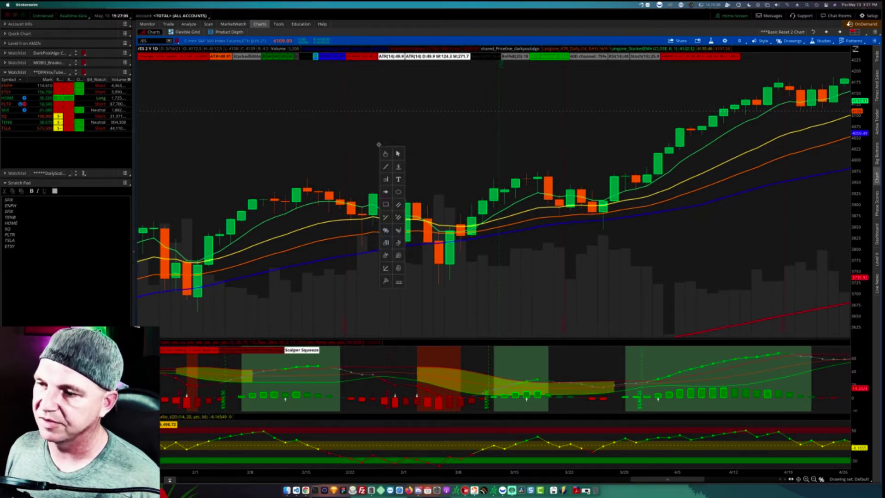
{"action": "left_click", "coordinate": [387, 230]}
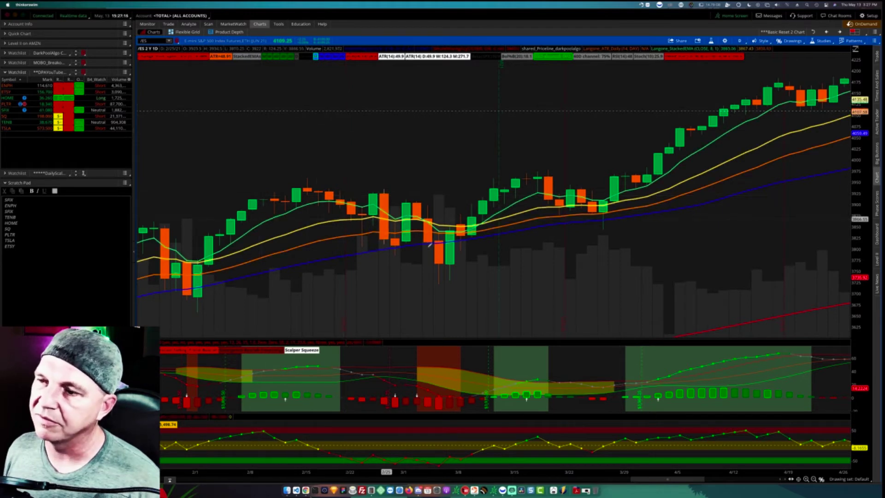
{"action": "left_click", "coordinate": [308, 177]}
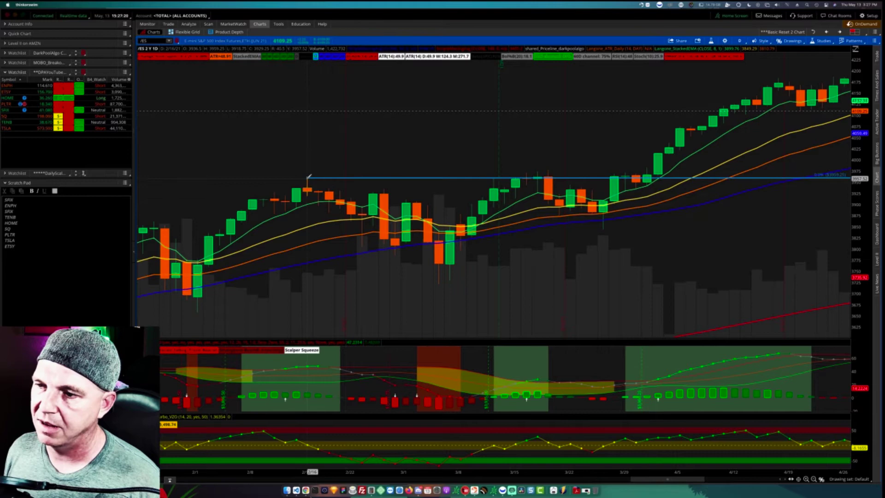
{"action": "left_click", "coordinate": [442, 283]}
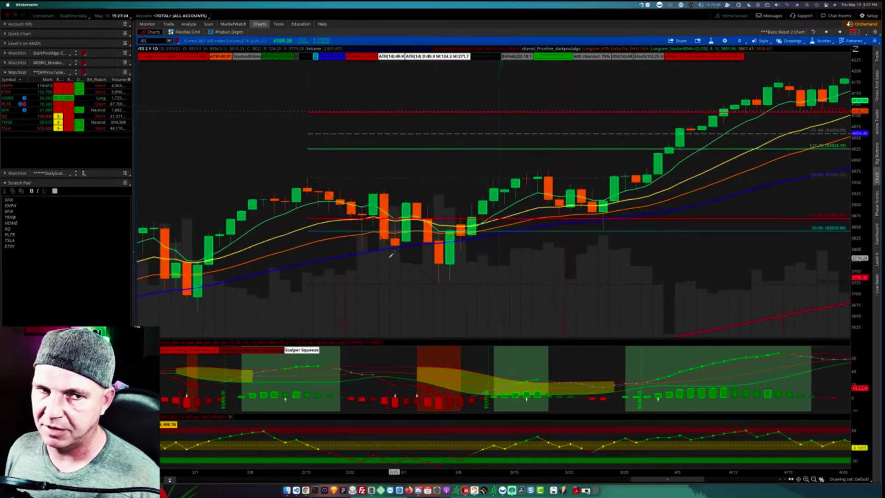
{"action": "left_click", "coordinate": [725, 41]}
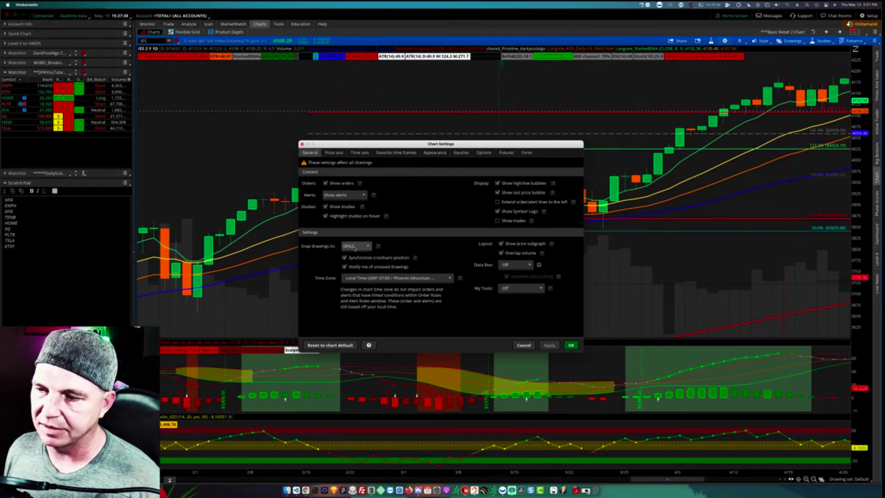
{"action": "left_click", "coordinate": [523, 346]}
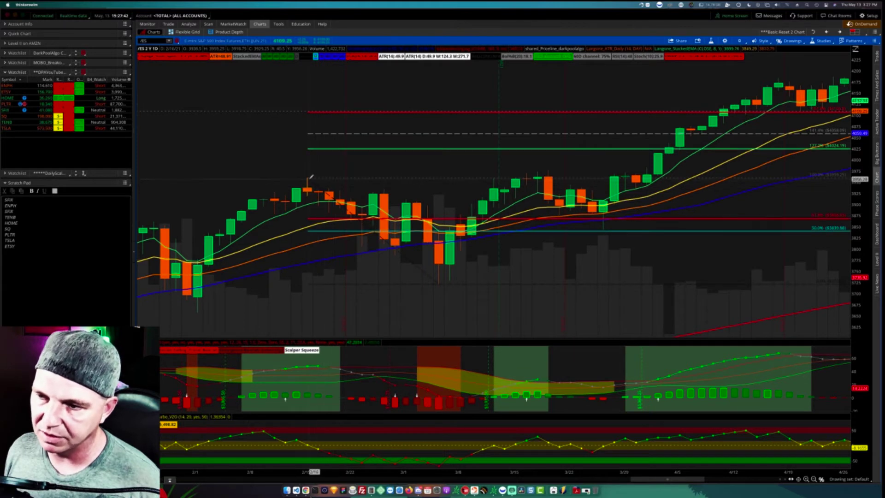
- Bring up the context menu on a Fibonacci retracement level line
{"action": "mouse_move", "coordinate": [310, 175]}
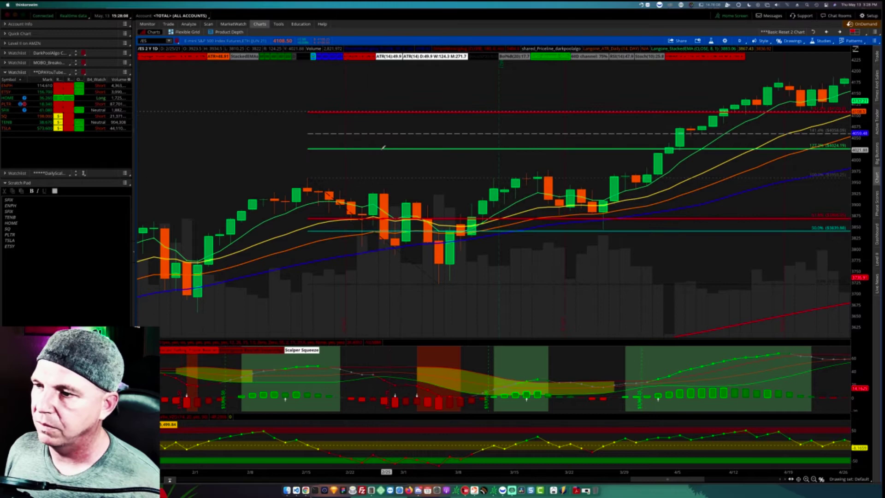
{"action": "scroll", "coordinate": [382, 144], "scroll_direction": "down", "scroll_amount": 1}
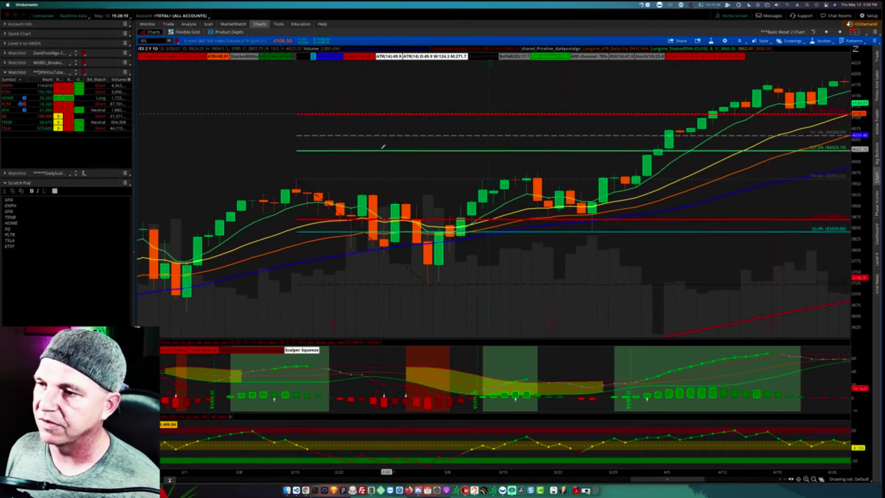
{"action": "right_click", "coordinate": [383, 151]}
- Review the retracement properties (3959.25 on 02/16/2021 to 3720.5 on 03/04/2021) and cancel unchanged
{"action": "left_click", "coordinate": [398, 156]}
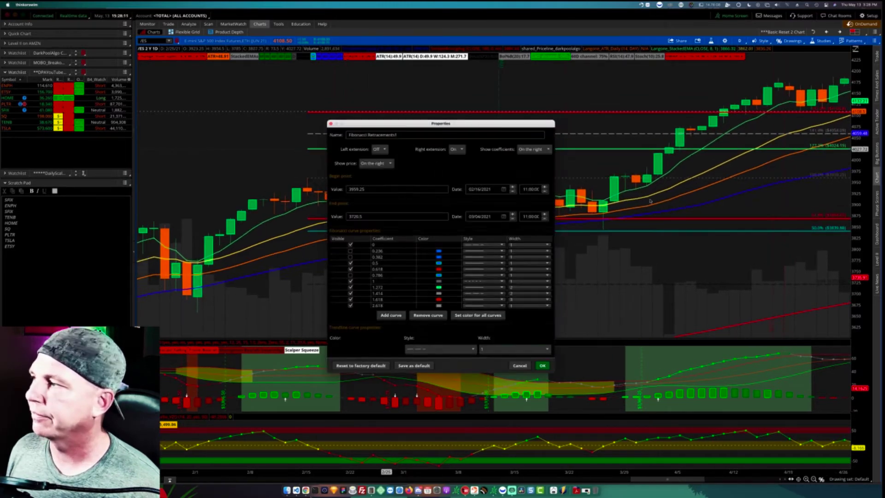
{"action": "scroll", "coordinate": [650, 201], "scroll_direction": "down", "scroll_amount": 10}
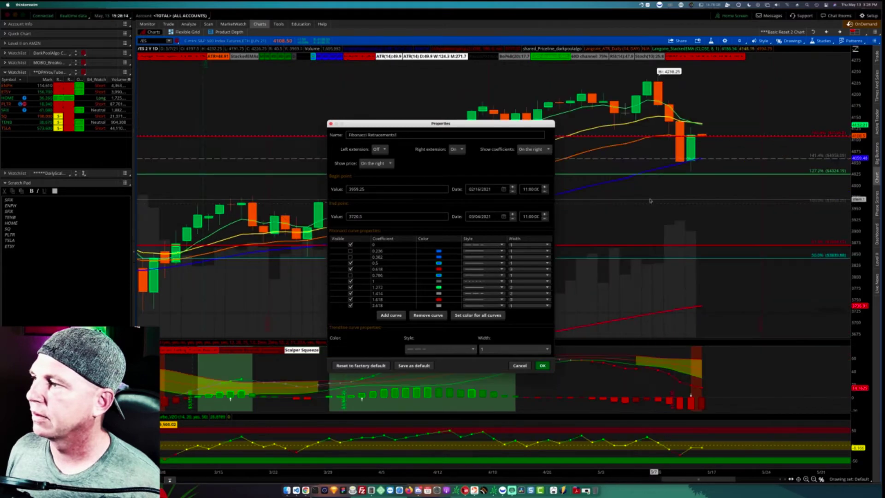
{"action": "scroll", "coordinate": [650, 201], "scroll_direction": "up", "scroll_amount": 4}
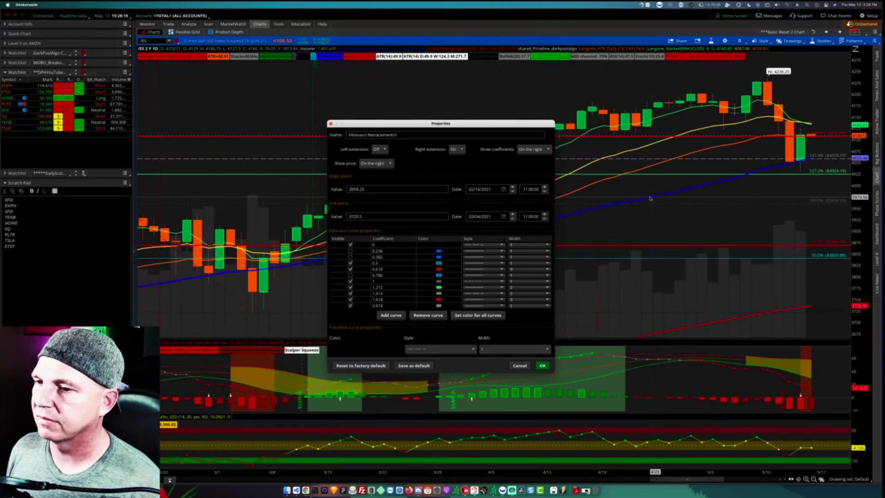
{"action": "scroll", "coordinate": [650, 198], "scroll_direction": "up", "scroll_amount": 1}
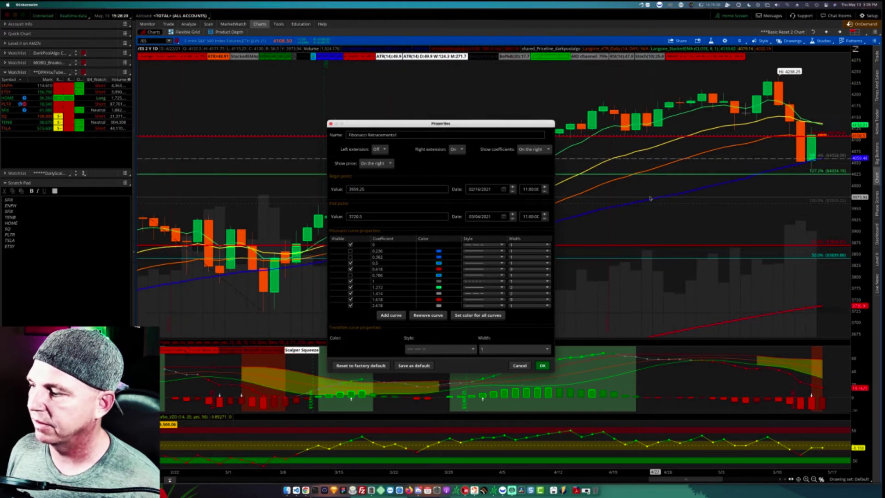
{"action": "scroll", "coordinate": [650, 198], "scroll_direction": "down", "scroll_amount": 1}
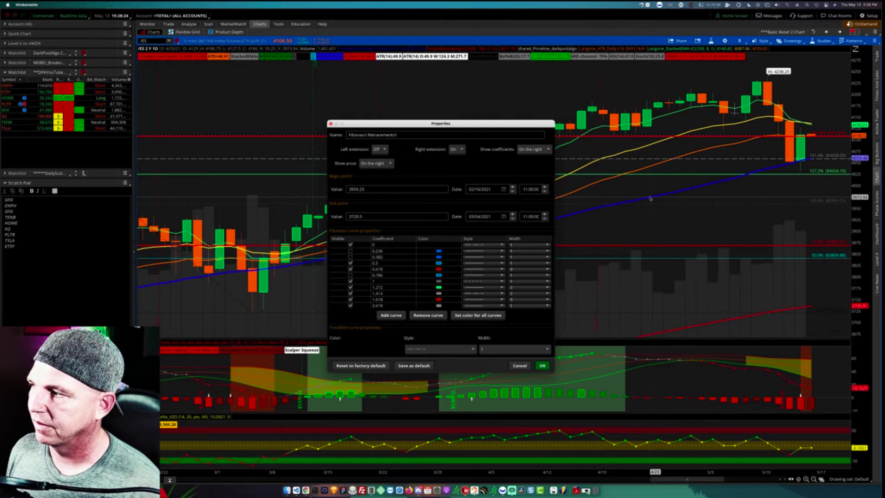
{"action": "scroll", "coordinate": [650, 198], "scroll_direction": "down", "scroll_amount": 1}
{"action": "scroll", "coordinate": [651, 198], "scroll_direction": "up", "scroll_amount": 1}
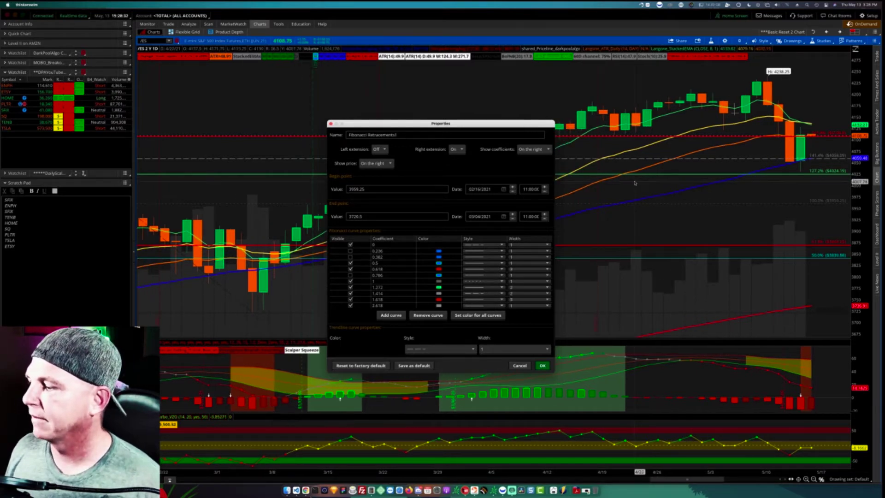
{"action": "left_click", "coordinate": [519, 366]}
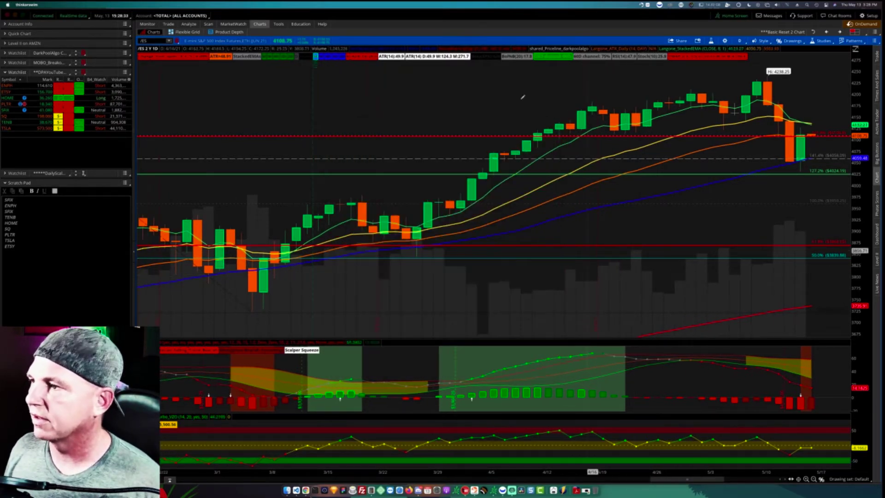
{"action": "scroll", "coordinate": [516, 90], "scroll_direction": "down", "scroll_amount": 1}
{"action": "scroll", "coordinate": [542, 94], "scroll_direction": "up", "scroll_amount": 1}
{"action": "right_click", "coordinate": [546, 94]}
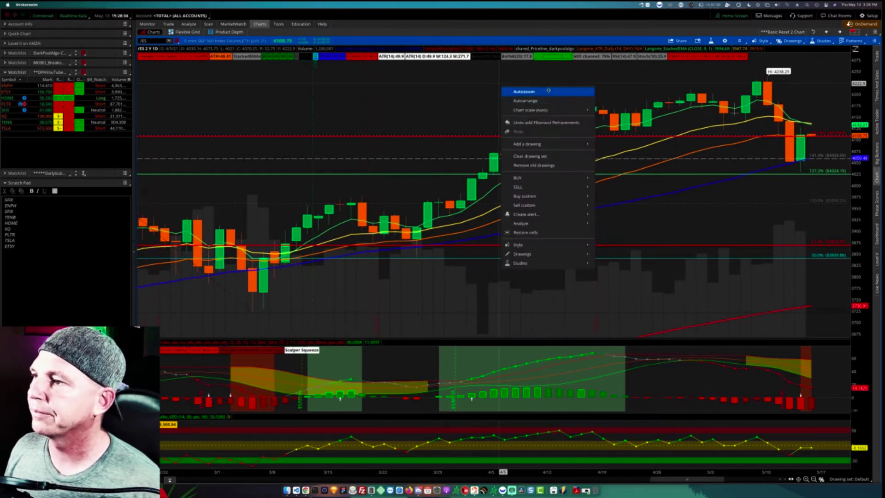
{"action": "left_click", "coordinate": [549, 91]}
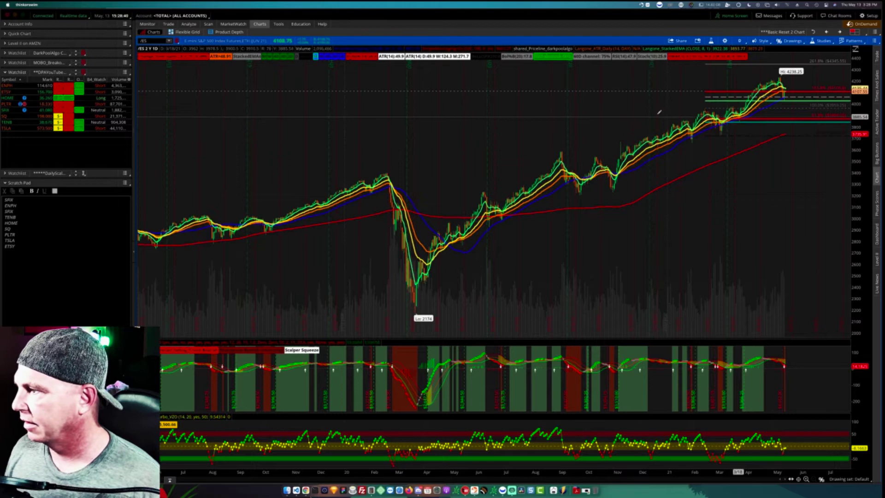
{"action": "left_click_drag", "start_coordinate": [456, 117], "coordinate": [796, 125]}
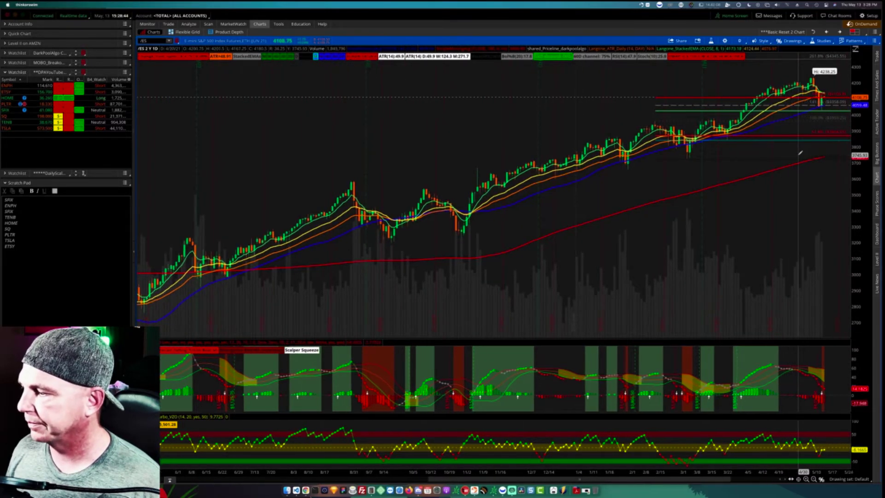
{"action": "scroll", "coordinate": [801, 153], "scroll_direction": "down", "scroll_amount": 1}
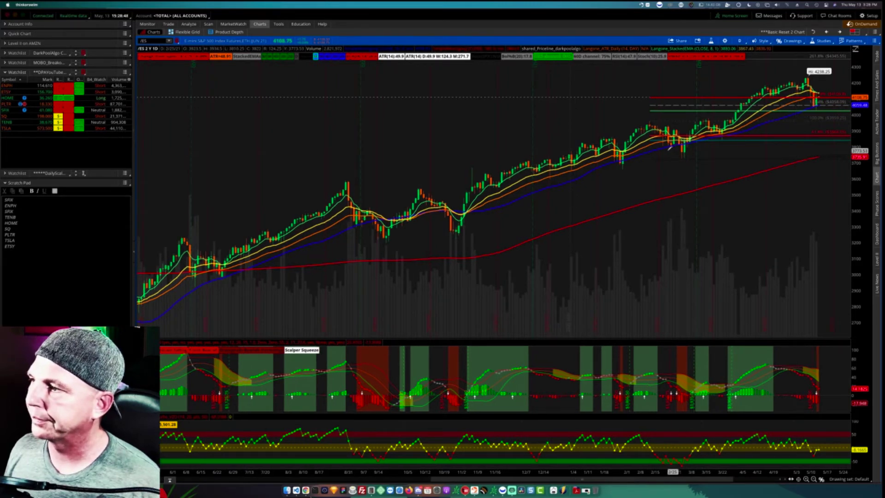
{"action": "left_click_drag", "start_coordinate": [550, 84], "coordinate": [851, 86]}
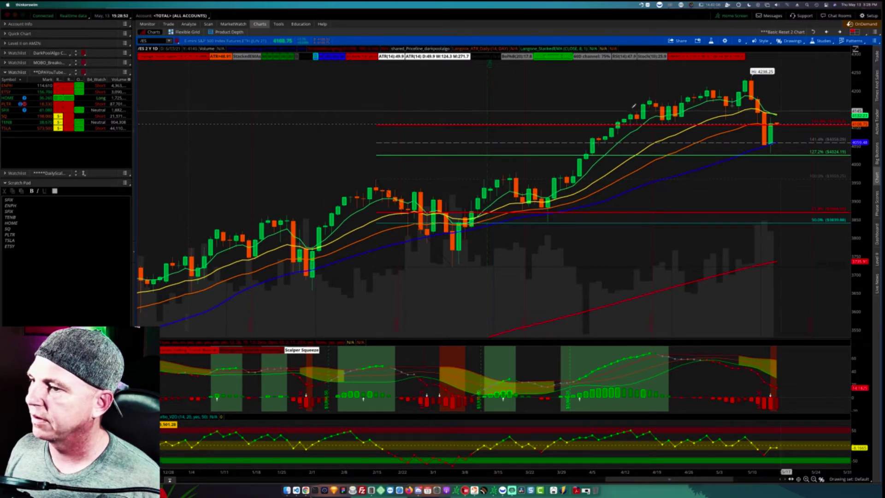
{"action": "left_click_drag", "start_coordinate": [312, 79], "coordinate": [850, 80]}
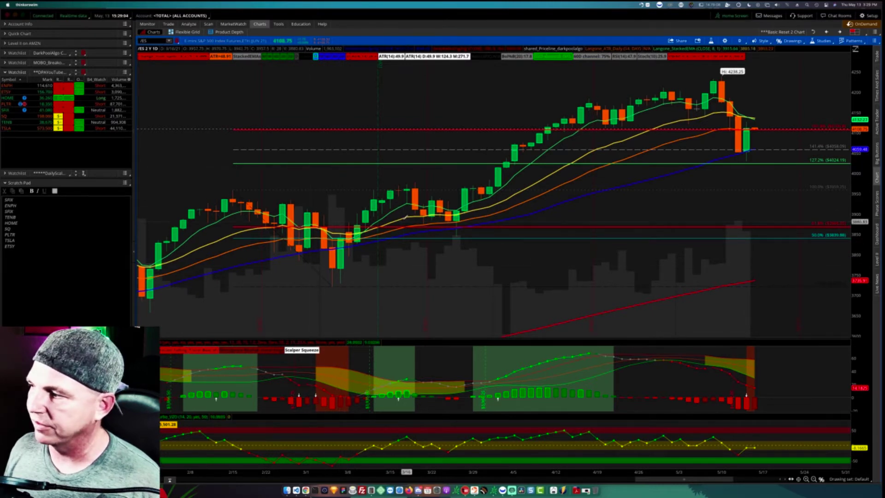
- Make the 0.236, 0.382 and 0.786 levels visible in the retracement properties and apply
{"action": "right_click", "coordinate": [286, 163]}
{"action": "left_click", "coordinate": [307, 172]}
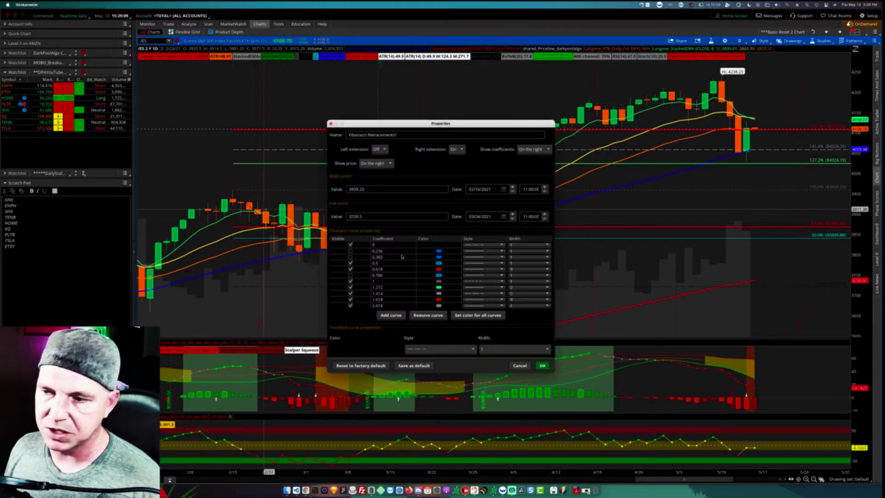
{"action": "left_click", "coordinate": [356, 259]}
{"action": "left_click", "coordinate": [350, 256]}
{"action": "left_click", "coordinate": [350, 251]}
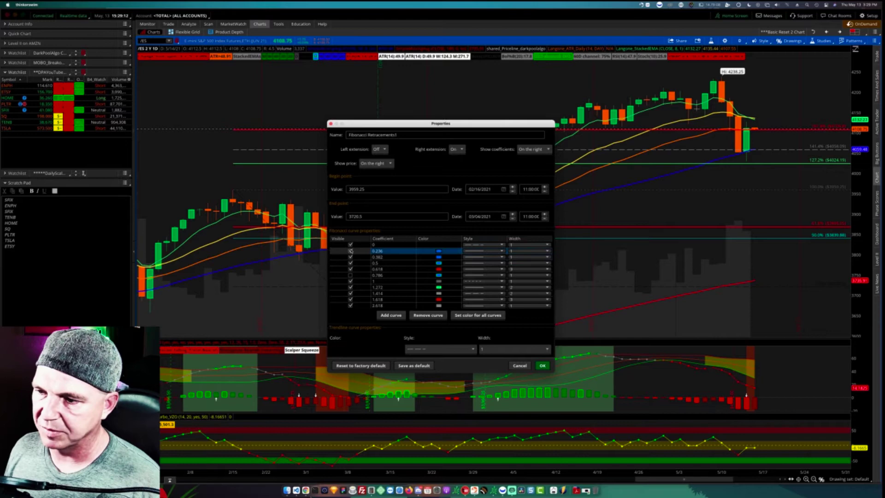
{"action": "left_click", "coordinate": [351, 275]}
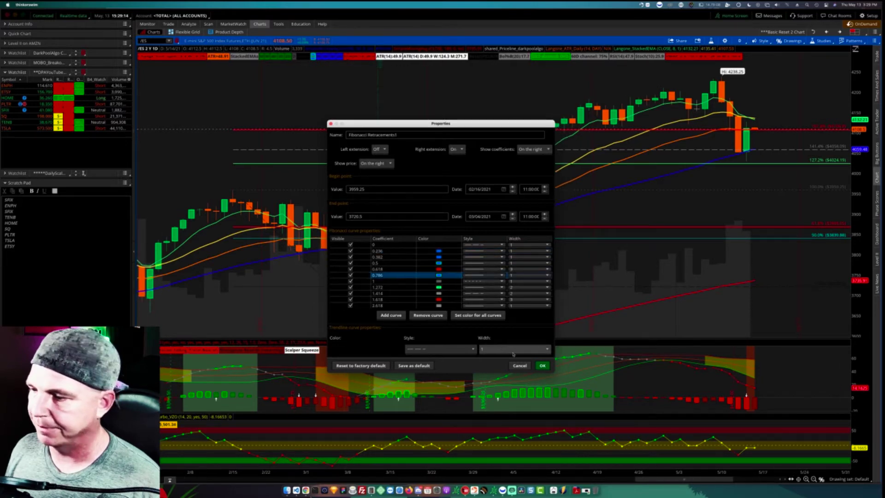
{"action": "left_click", "coordinate": [541, 366]}
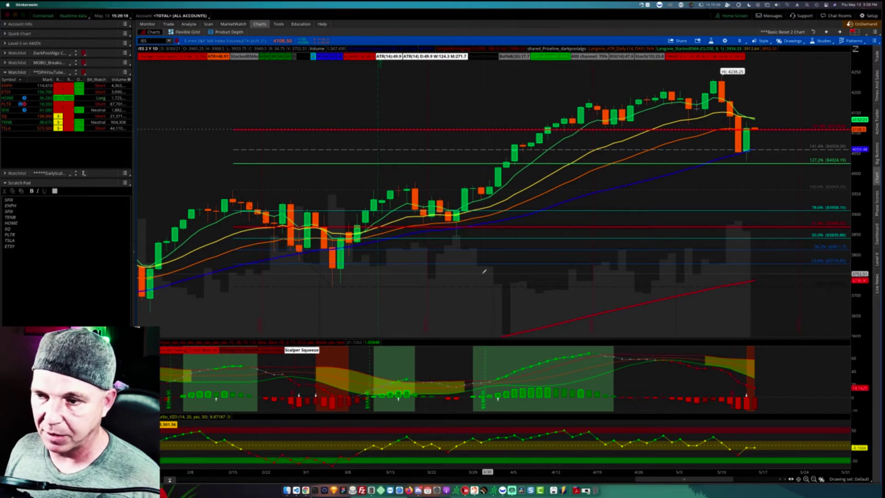
- Untick 0.236, 0.382 and 0.786 in the properties, then cancel so the levels remain
{"action": "right_click", "coordinate": [421, 239]}
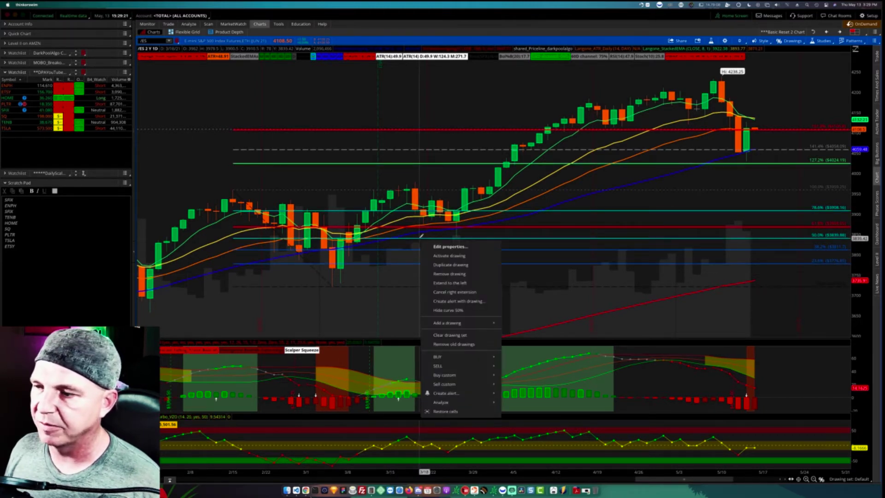
{"action": "left_click", "coordinate": [464, 247]}
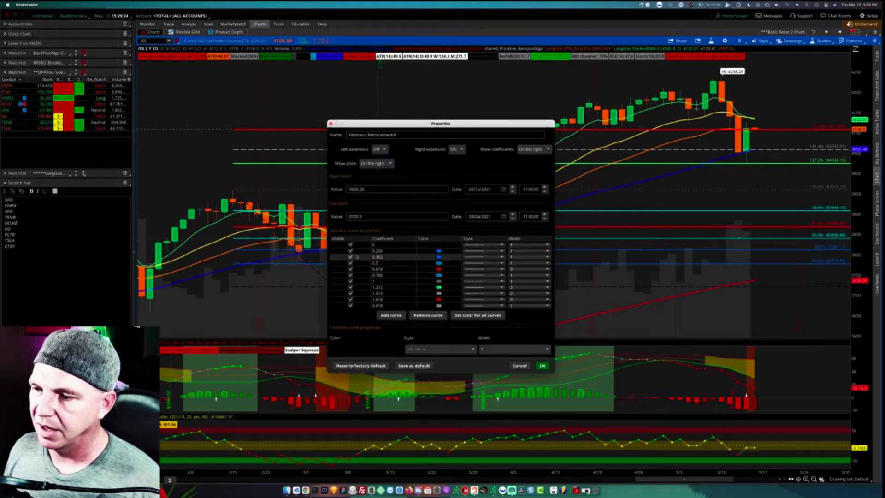
{"action": "left_click", "coordinate": [350, 251]}
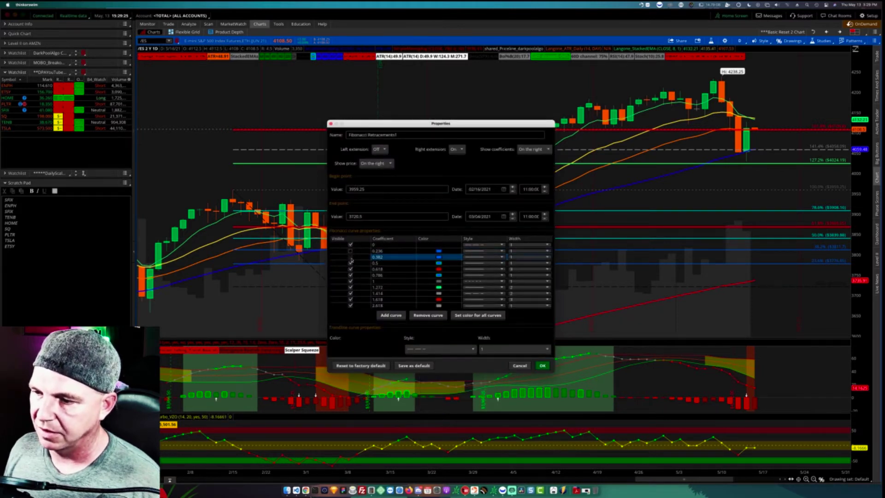
{"action": "left_click", "coordinate": [351, 257]}
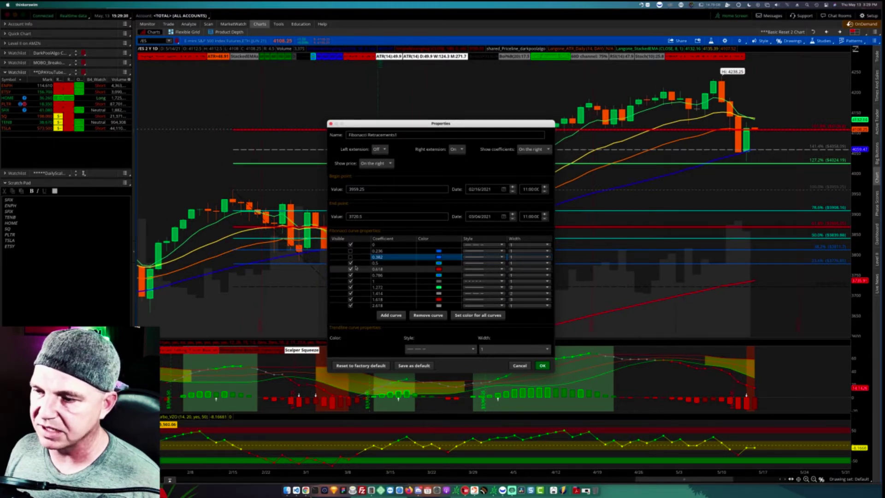
{"action": "left_click", "coordinate": [351, 275]}
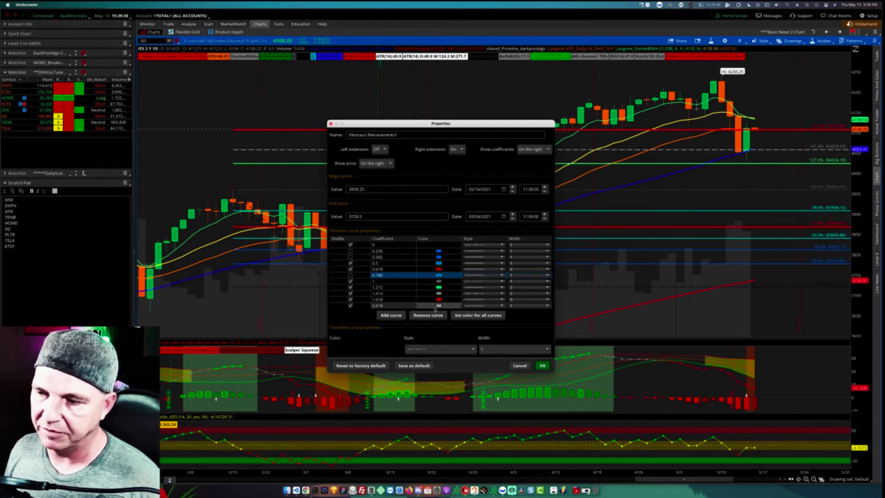
{"action": "left_click", "coordinate": [382, 293]}
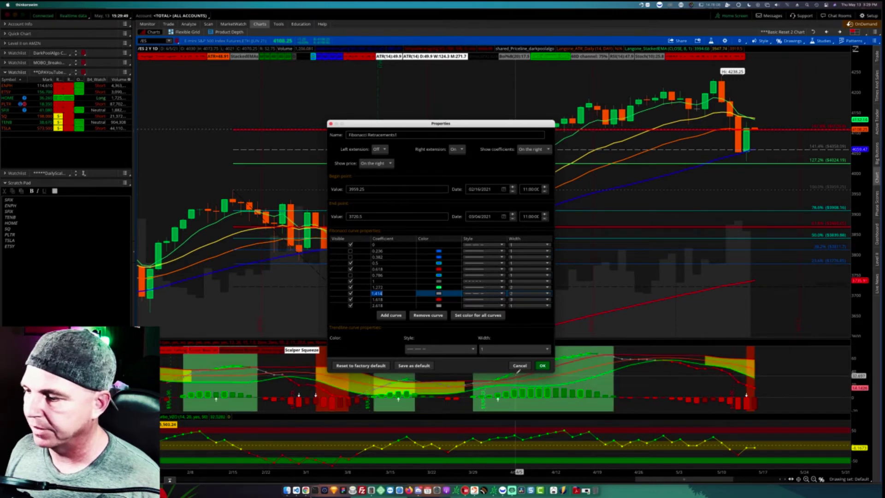
{"action": "left_click", "coordinate": [520, 366]}
{"action": "scroll", "coordinate": [406, 183], "scroll_direction": "down", "scroll_amount": 1}
{"action": "scroll", "coordinate": [406, 184], "scroll_direction": "down", "scroll_amount": 15}
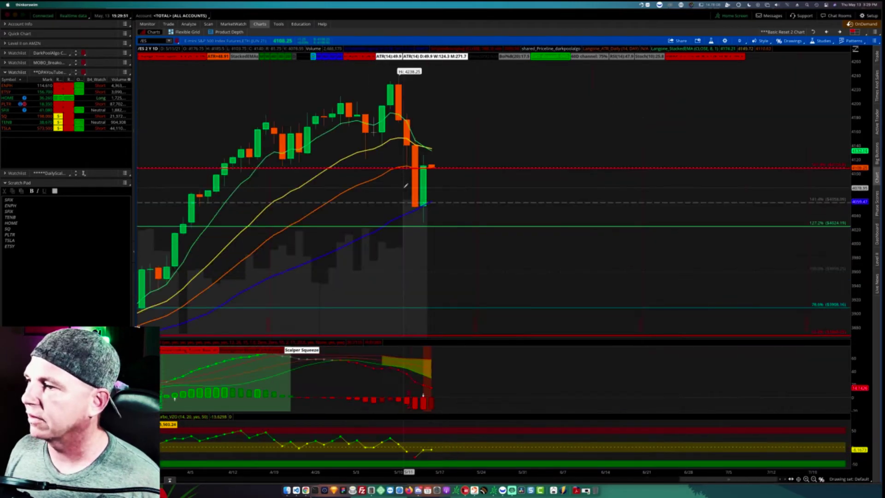
{"action": "scroll", "coordinate": [406, 184], "scroll_direction": "up", "scroll_amount": 2}
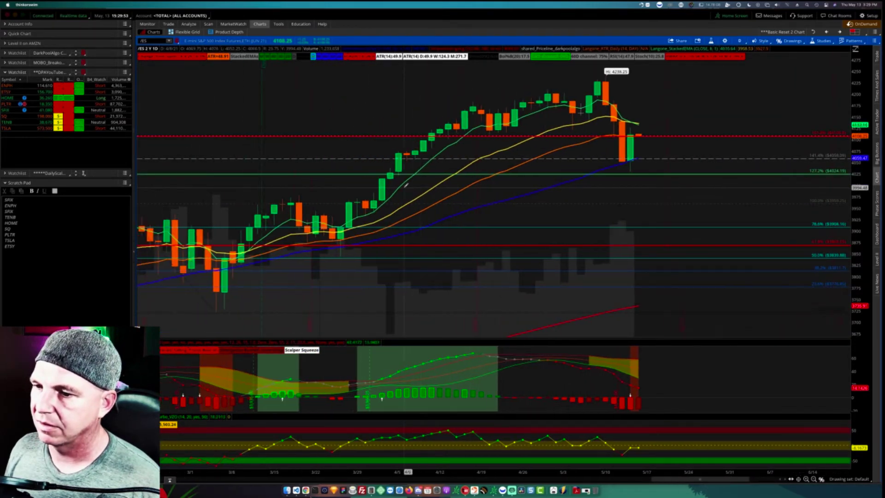
- Reopen the Fibonacci retracement properties and select the 0.236 level
{"action": "right_click", "coordinate": [215, 226]}
{"action": "left_click", "coordinate": [228, 236]}
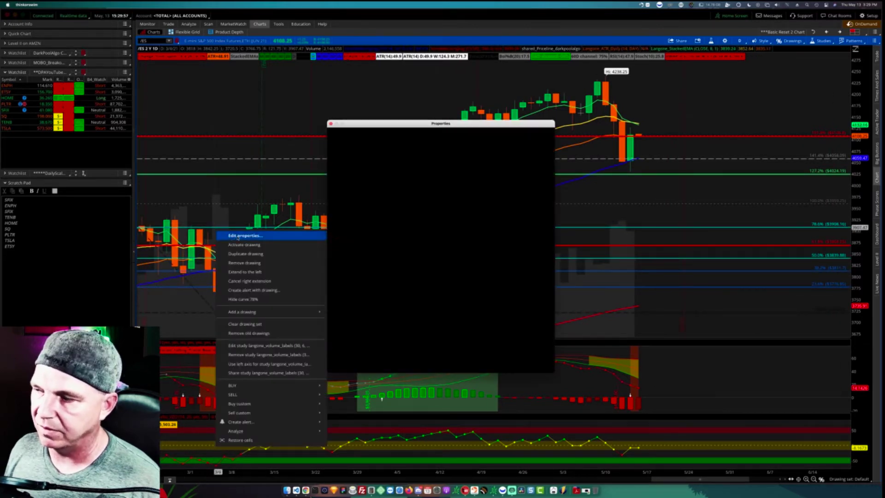
{"action": "left_click", "coordinate": [350, 251]}
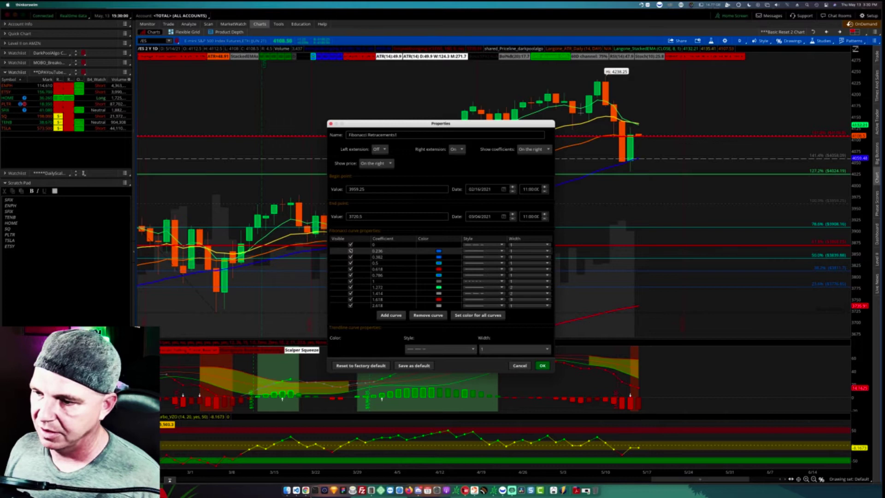
- Clear the Visible boxes on the 0.236, 0.382 and 0.786 coefficient rows
{"action": "left_click", "coordinate": [351, 252]}
{"action": "left_click", "coordinate": [350, 251]}
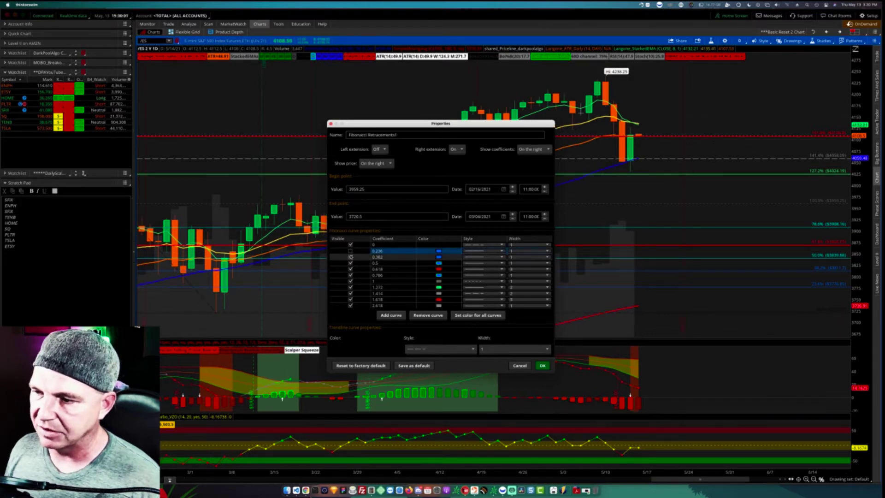
{"action": "left_click", "coordinate": [350, 257]}
{"action": "left_click", "coordinate": [351, 257]}
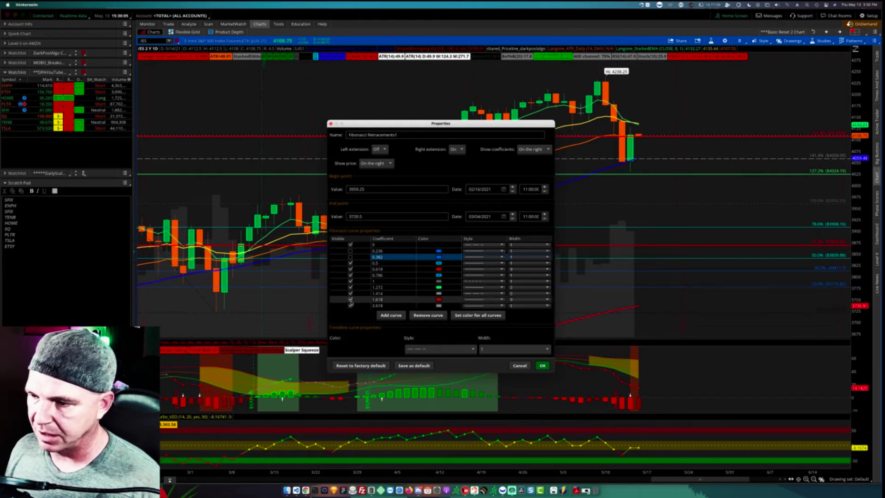
{"action": "left_click", "coordinate": [351, 276]}
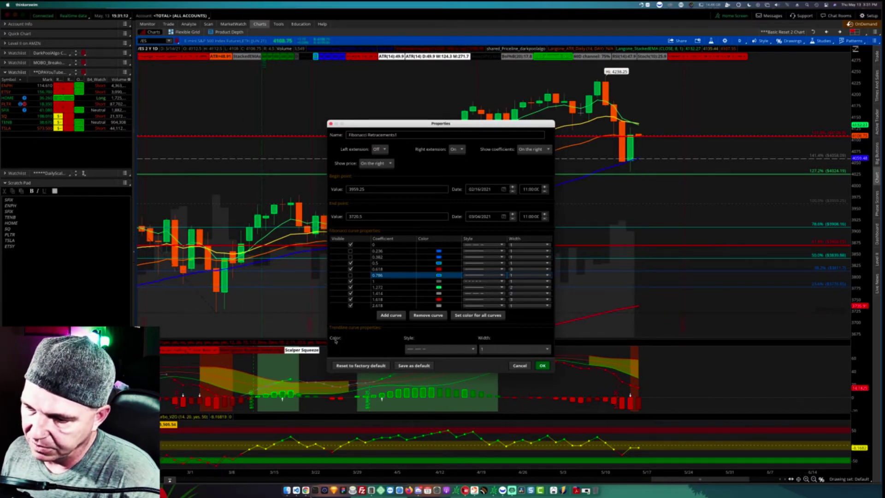
- Leave the trendline colour unchanged, reposition the dialog and apply the hidden-level settings
{"action": "left_click", "coordinate": [366, 349]}
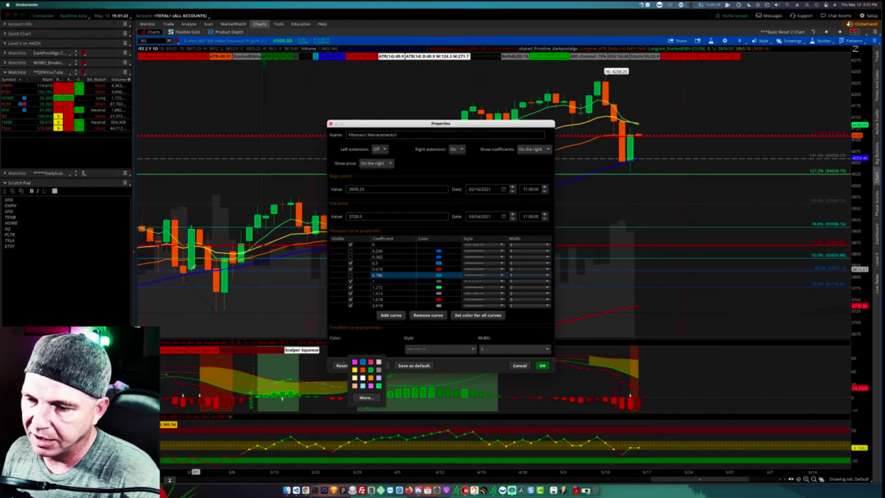
{"action": "scroll", "coordinate": [193, 266], "scroll_direction": "down", "scroll_amount": 1}
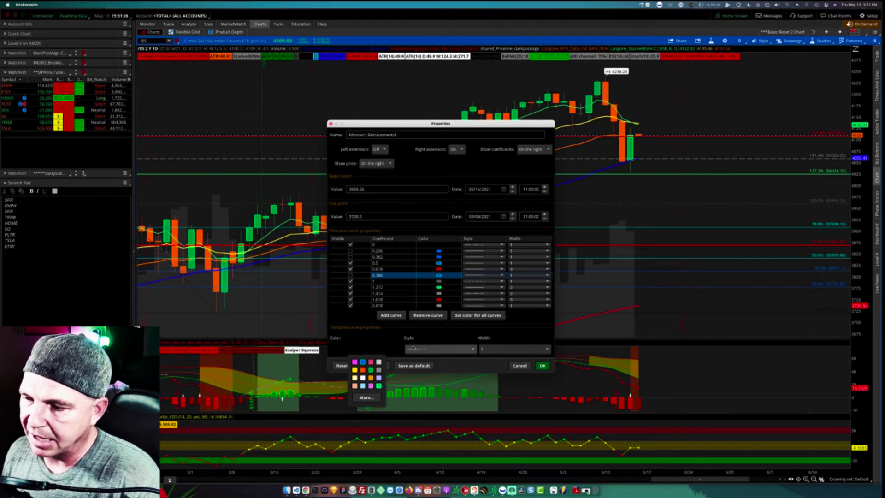
{"action": "left_click", "coordinate": [467, 331]}
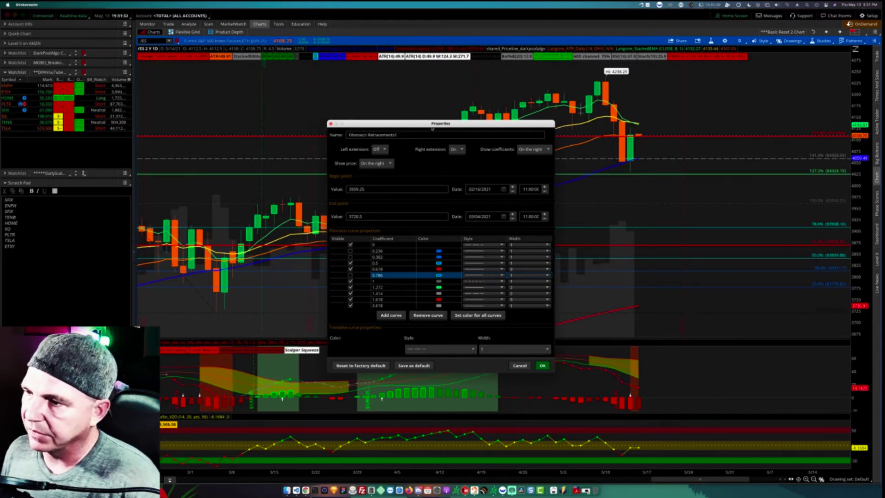
{"action": "left_click_drag", "start_coordinate": [406, 123], "coordinate": [364, 115]}
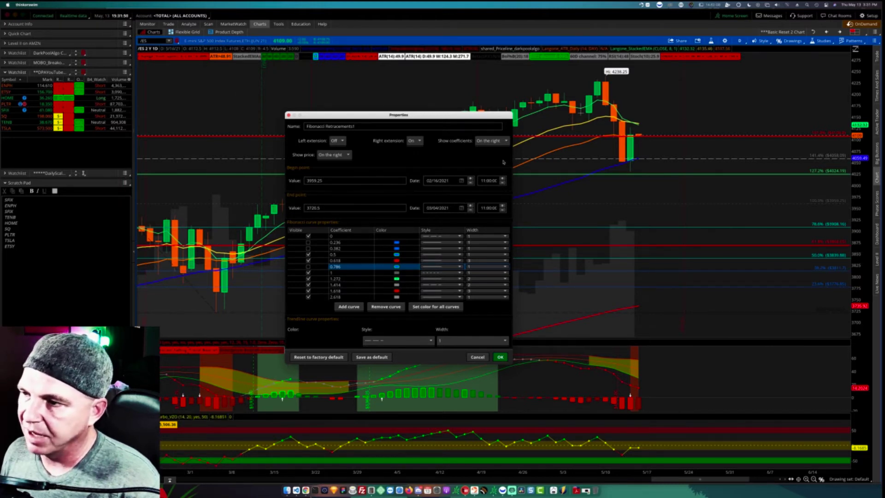
{"action": "left_click", "coordinate": [500, 357]}
{"action": "left_click_drag", "start_coordinate": [350, 274], "coordinate": [365, 271]}
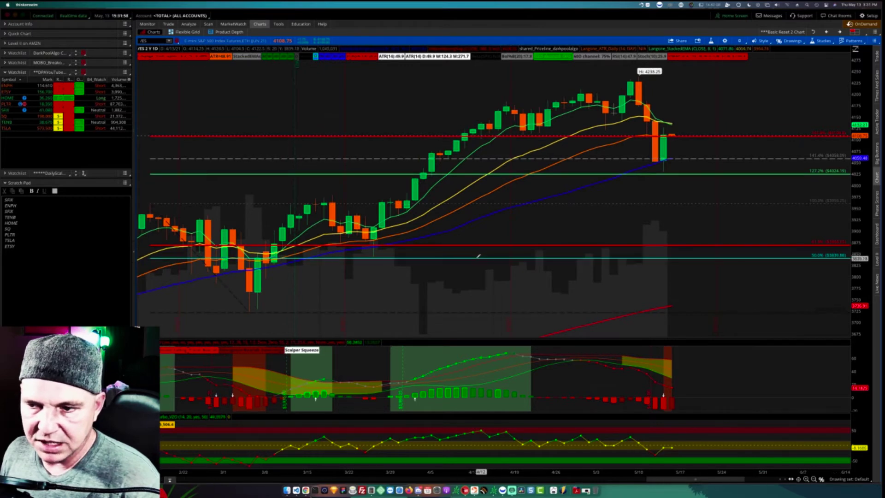
- Zoom the /ES daily chart so it spans February to mid-May 2021
{"action": "mouse_move", "coordinate": [479, 253]}
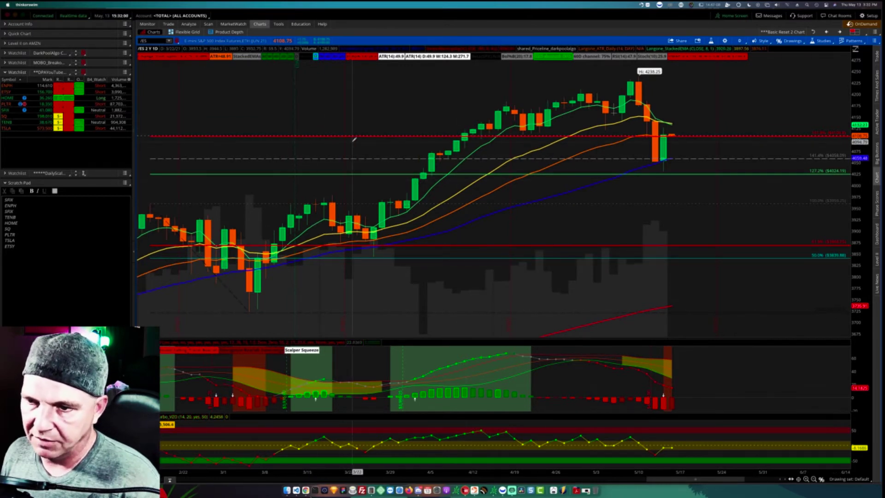
{"action": "scroll", "coordinate": [354, 138], "scroll_direction": "up", "scroll_amount": 3}
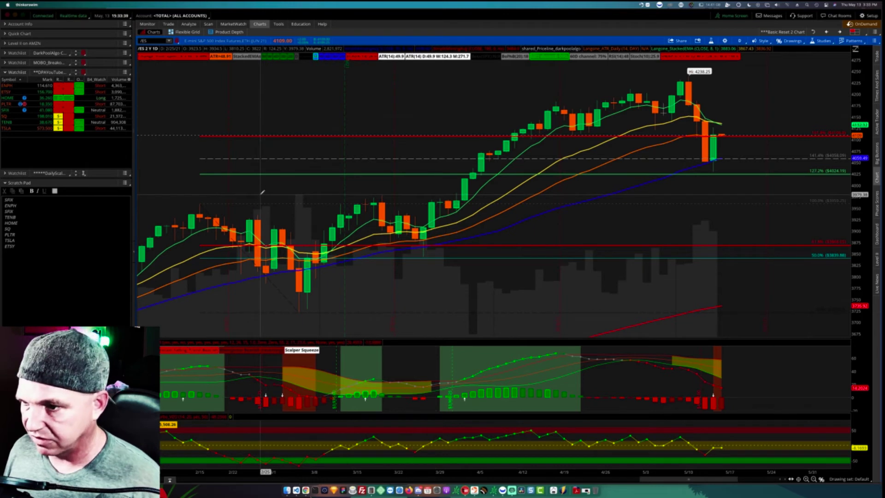
- Start a Fibonacci Extension anchored at the 3/4 low and the 3/11 high
{"action": "middle_click", "coordinate": [292, 185]}
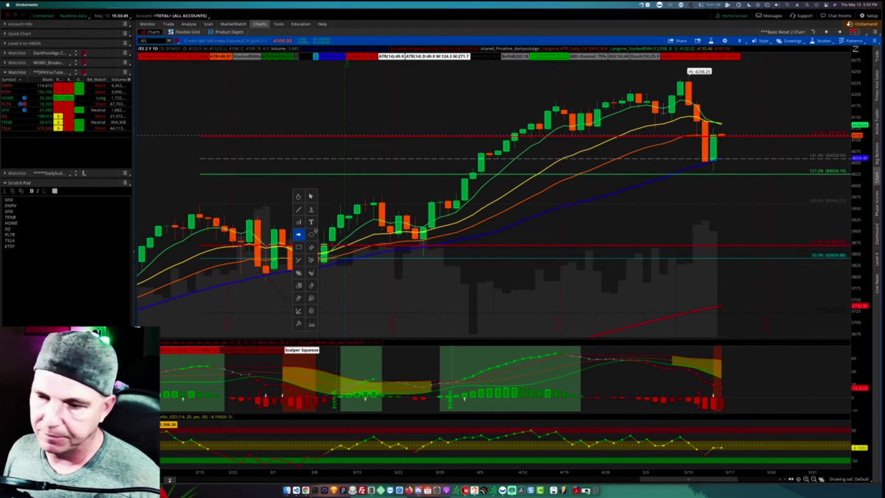
{"action": "left_click", "coordinate": [311, 273]}
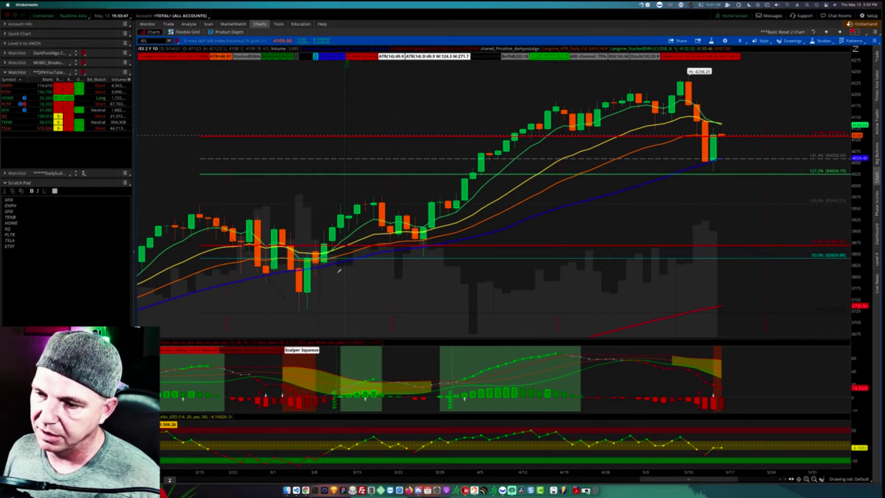
{"action": "left_click", "coordinate": [301, 312]}
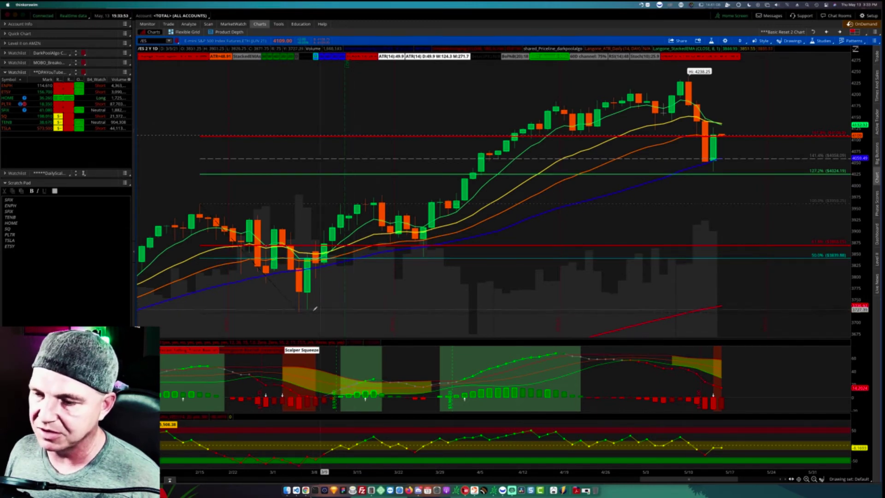
{"action": "left_click_drag", "start_coordinate": [301, 310], "coordinate": [294, 308]}
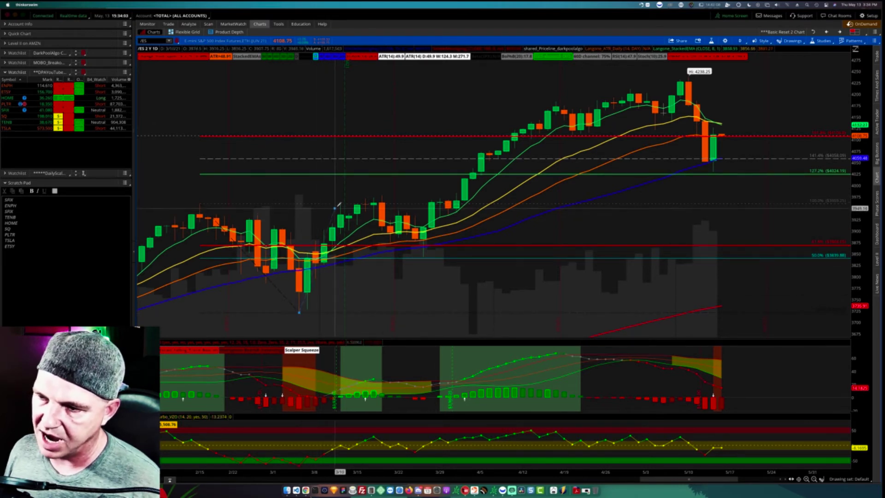
{"action": "left_click", "coordinate": [341, 204]}
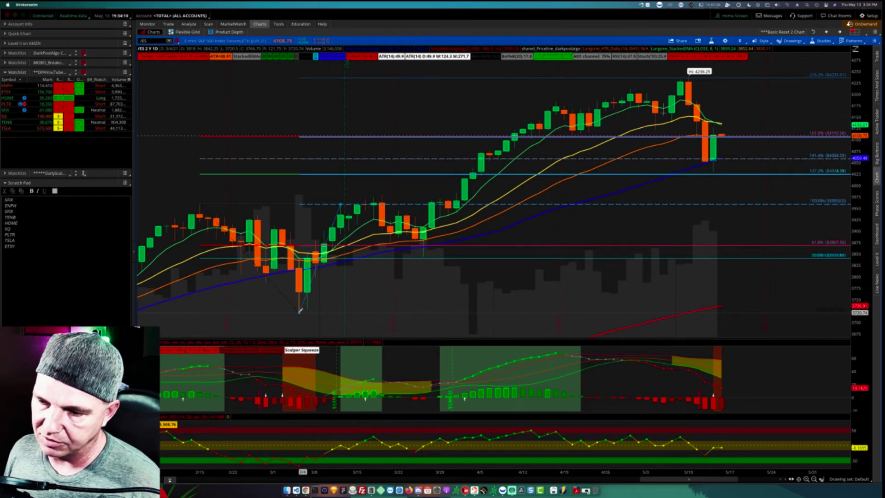
- Finish the extension at the 3/4 low, delete the old retracement, and re-pin its lower anchor
{"action": "left_click", "coordinate": [300, 311]}
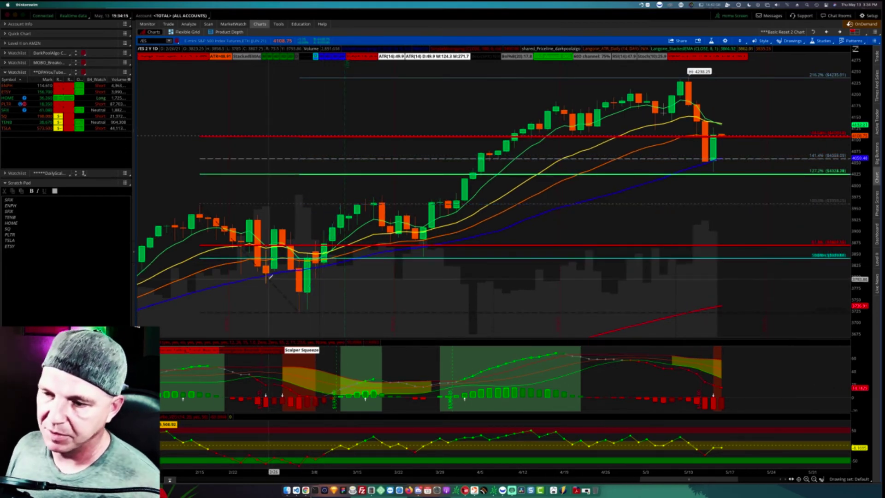
{"action": "right_click", "coordinate": [268, 278]}
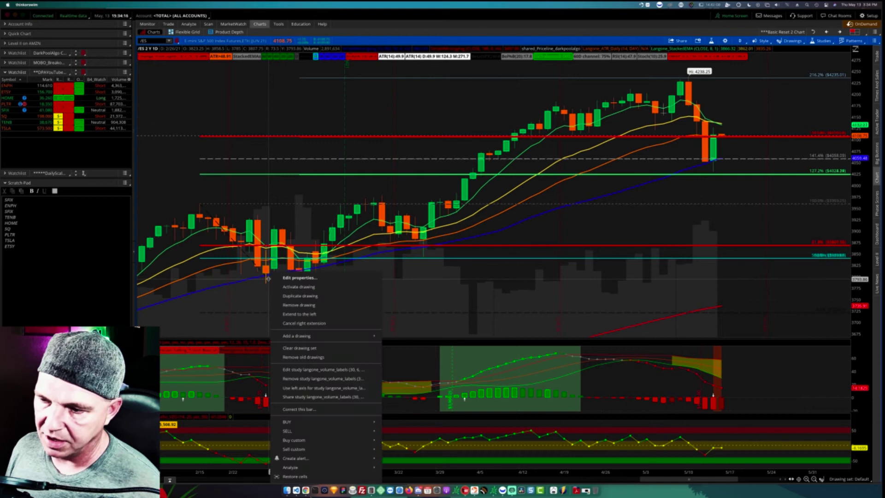
{"action": "left_click", "coordinate": [296, 304]}
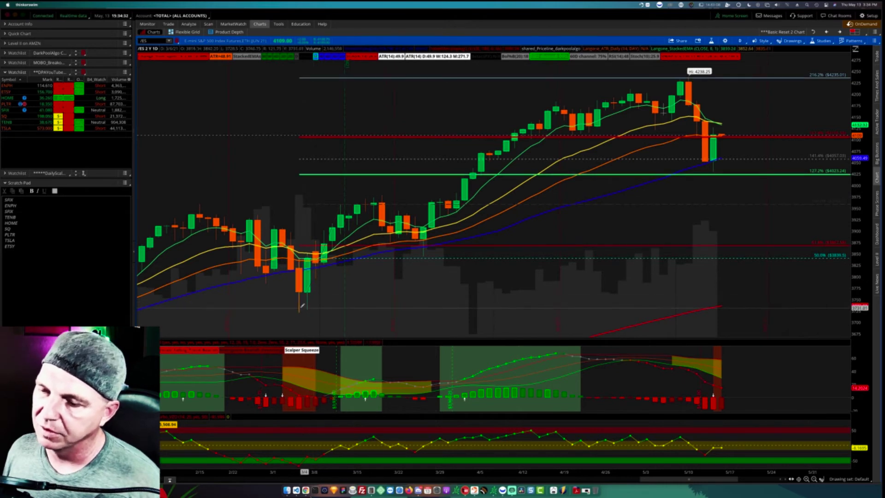
{"action": "left_click_drag", "start_coordinate": [300, 306], "coordinate": [306, 296]}
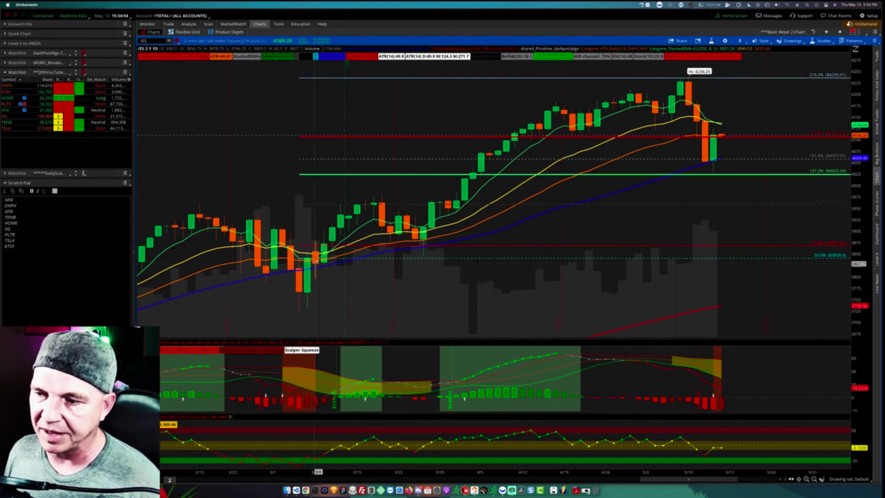
{"action": "right_click", "coordinate": [451, 243]}
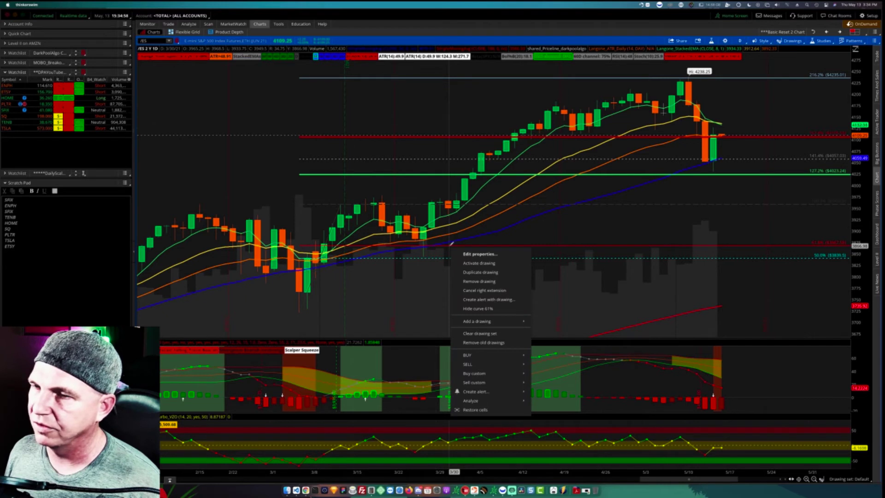
{"action": "left_click", "coordinate": [465, 254]}
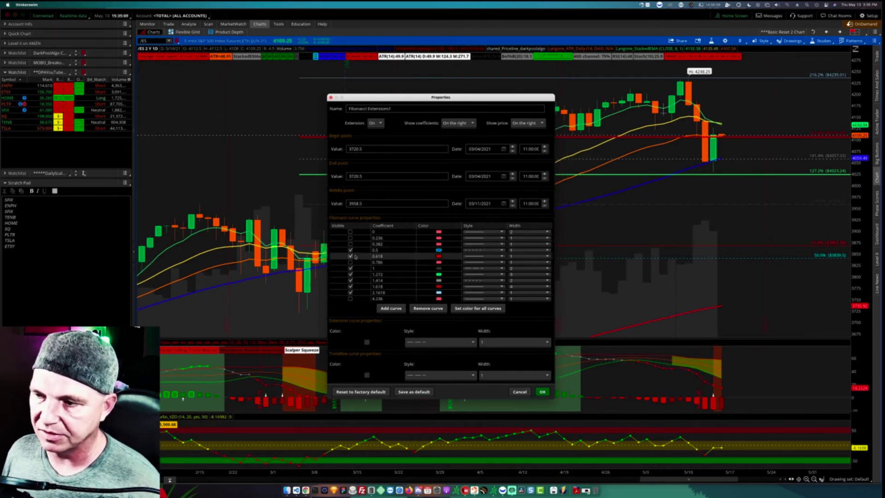
{"action": "left_click_drag", "start_coordinate": [403, 102], "coordinate": [486, 63]}
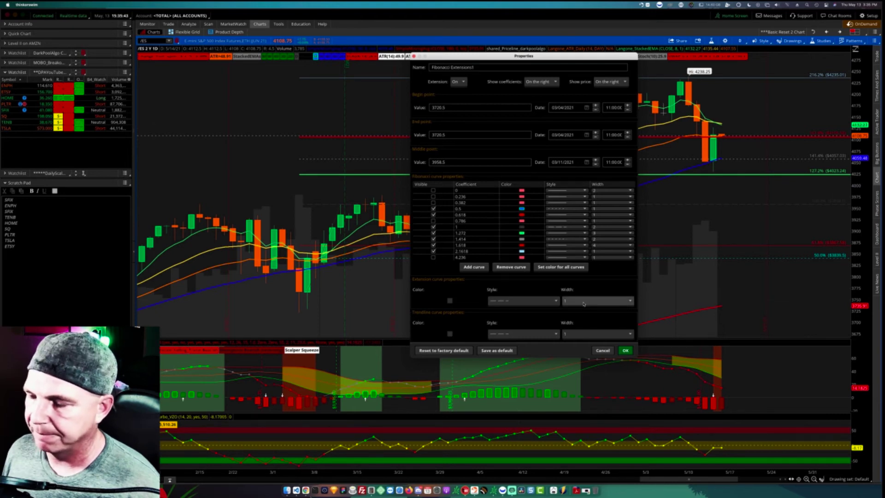
{"action": "left_click", "coordinate": [602, 351]}
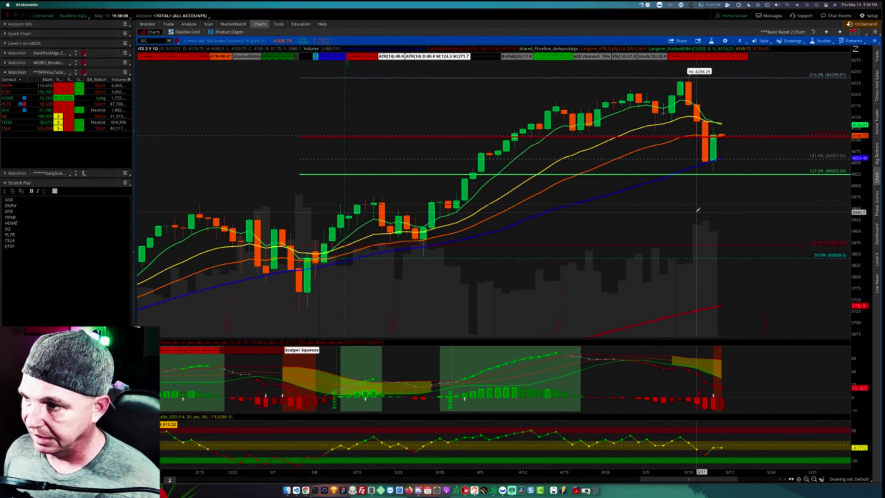
- Duplicate the Fibonacci drawing from the 127% line and anchor it from the 3/4 low to the 3/26 high
{"action": "right_click", "coordinate": [364, 175]}
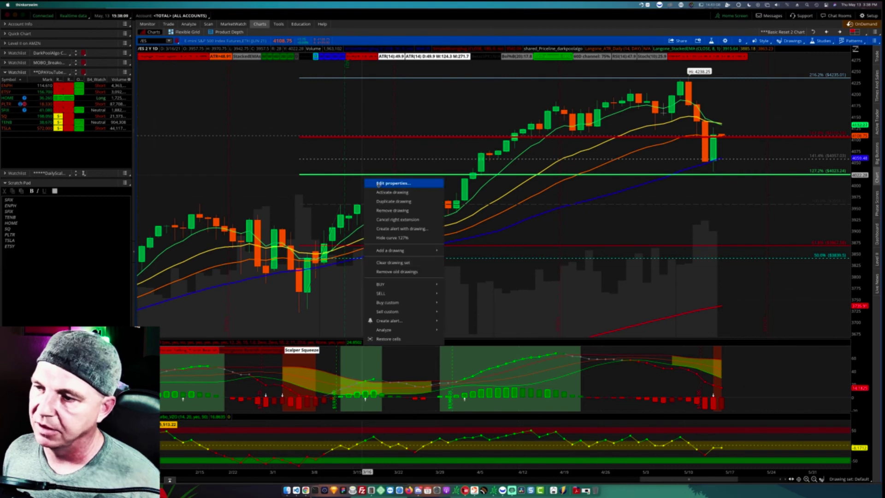
{"action": "left_click", "coordinate": [395, 203]}
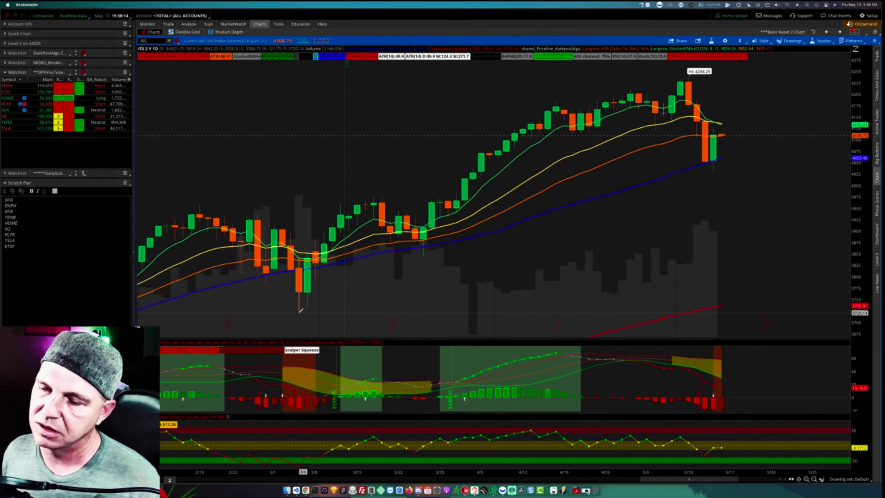
{"action": "left_click", "coordinate": [299, 312]}
{"action": "left_click", "coordinate": [342, 202]}
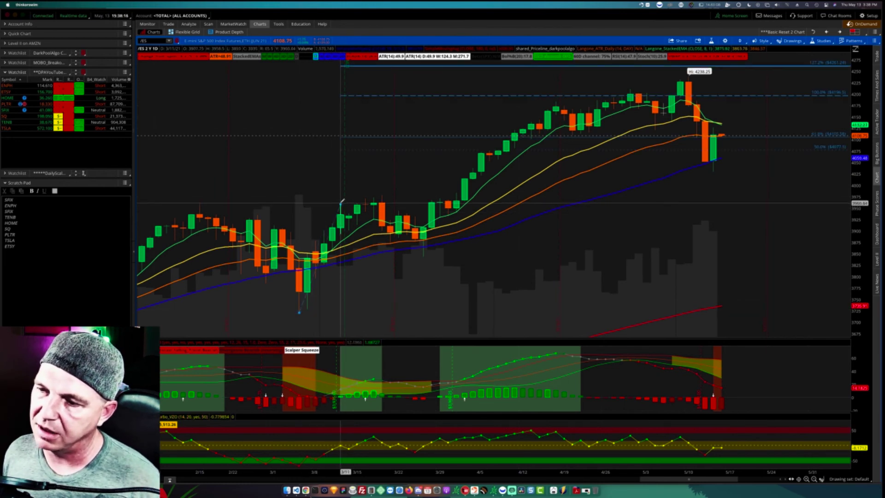
{"action": "left_click_drag", "start_coordinate": [341, 202], "coordinate": [350, 226]}
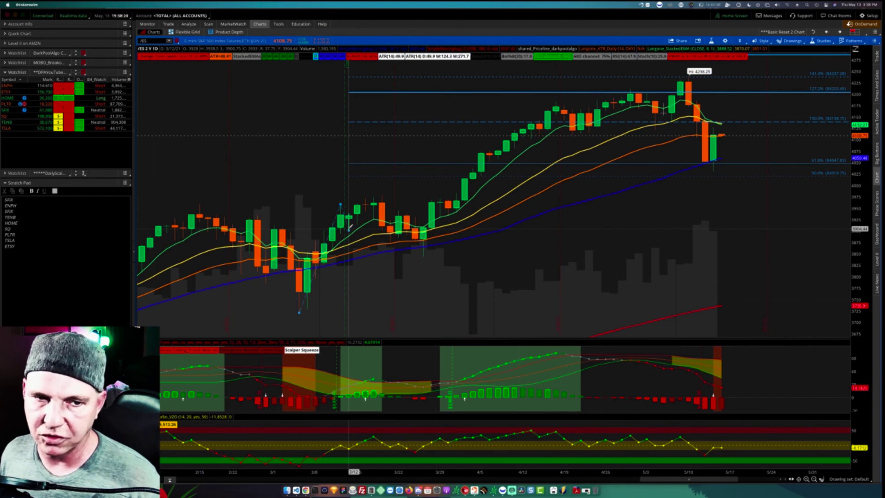
{"action": "mouse_move", "coordinate": [349, 226]}
{"action": "left_mouse_down"}
{"action": "mouse_move", "coordinate": [417, 103]}
{"action": "mouse_move", "coordinate": [345, 207]}
{"action": "mouse_move", "coordinate": [351, 228]}
{"action": "left_mouse_up"}
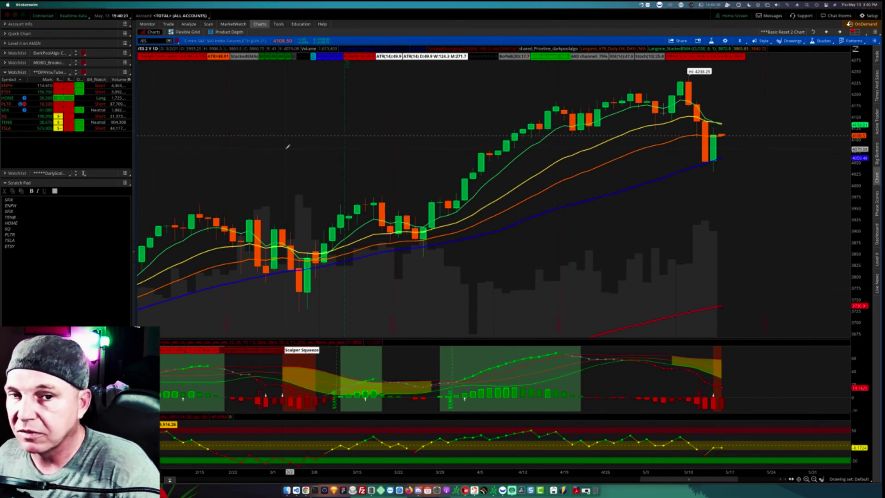
- Zoom the /ES daily chart out and back in to review it
{"action": "scroll", "coordinate": [262, 141], "scroll_direction": "down", "scroll_amount": 1}
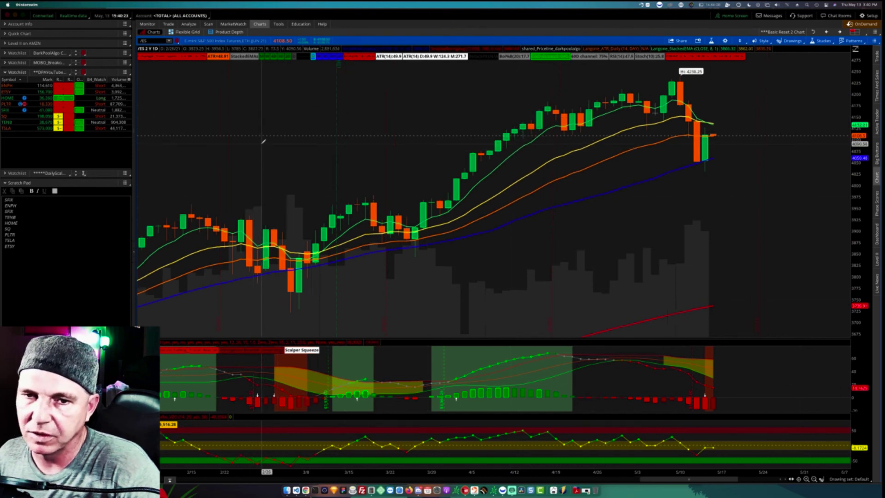
{"action": "scroll", "coordinate": [262, 141], "scroll_direction": "up", "scroll_amount": 1}
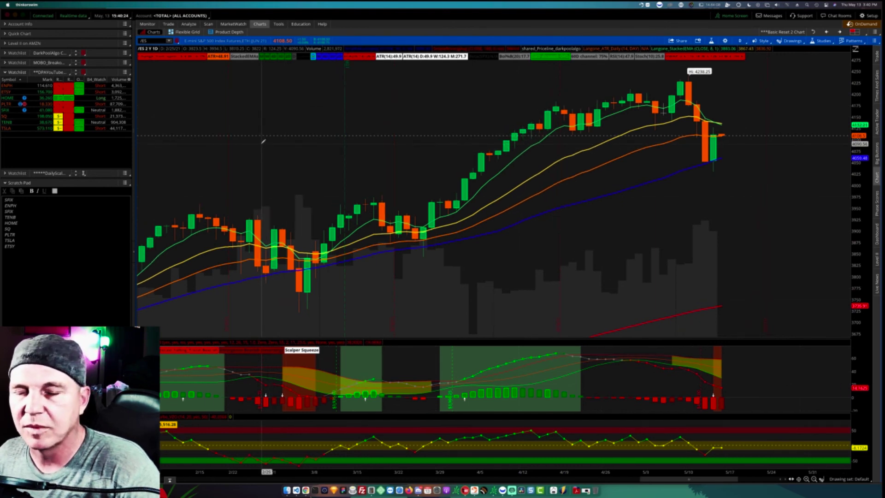